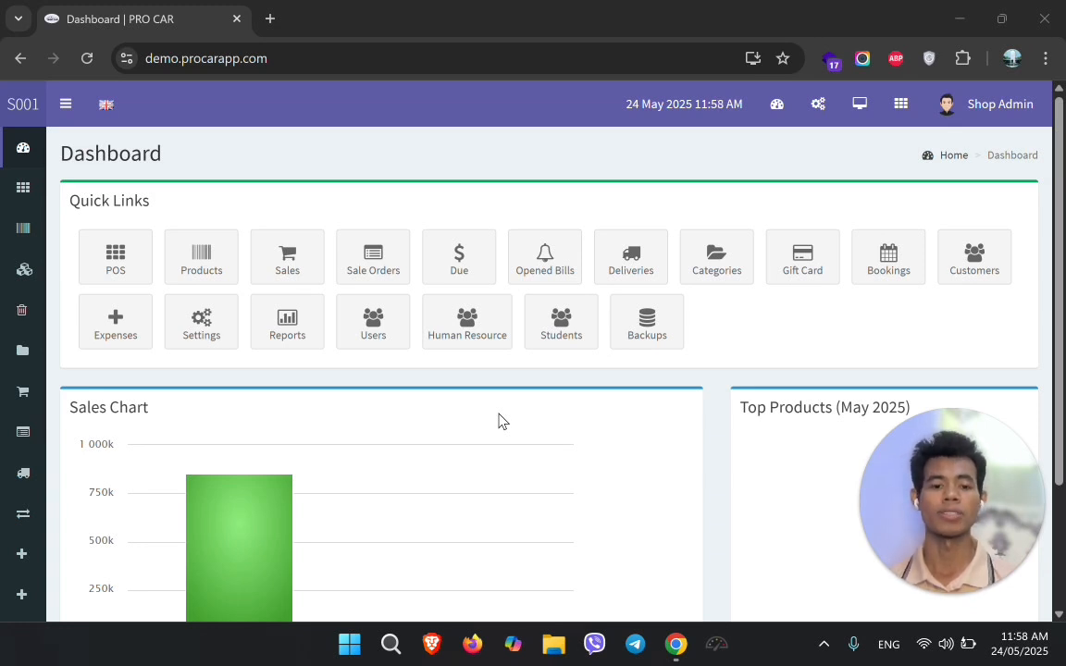
# Open the Categories list from the quick link
pyautogui.click(718, 276)
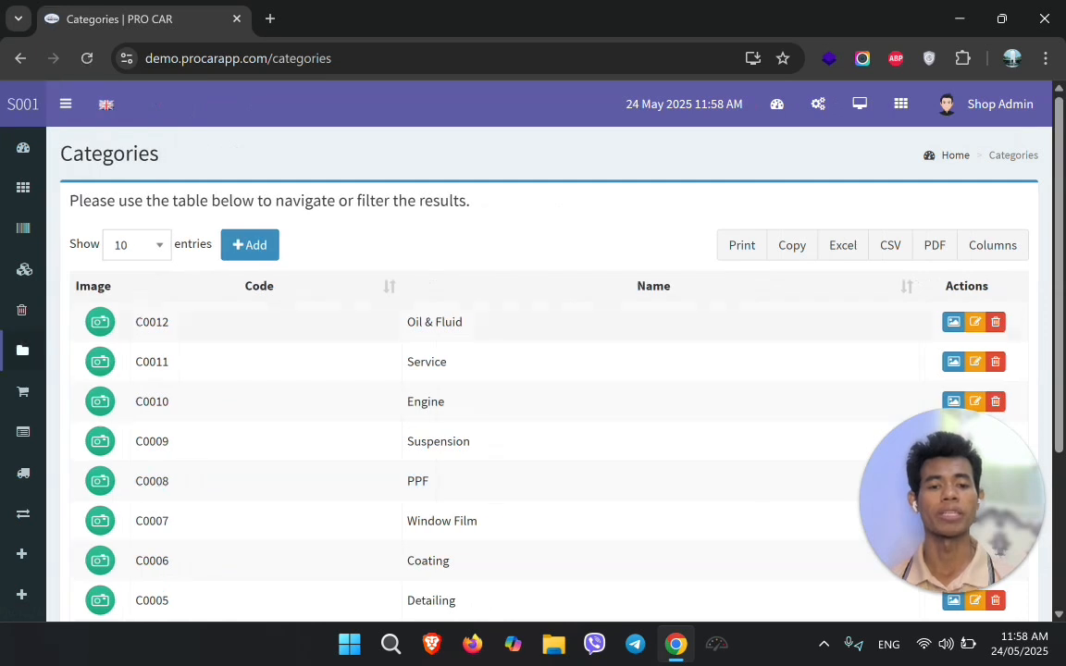
pyautogui.moveTo(71, 380)
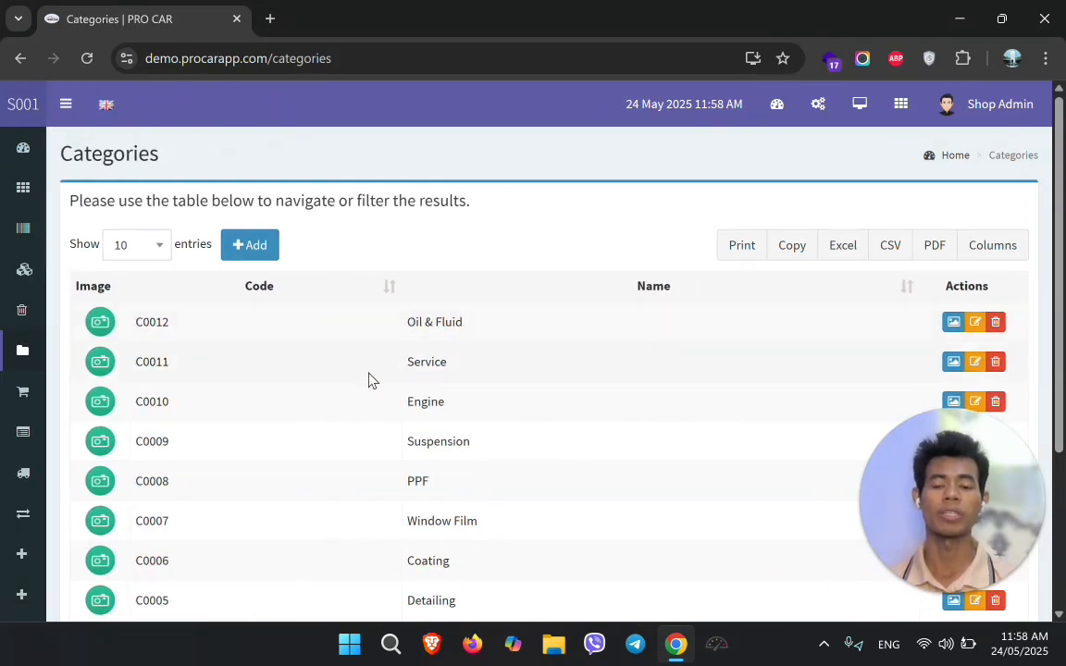
pyautogui.scroll(-1, 513, 395)
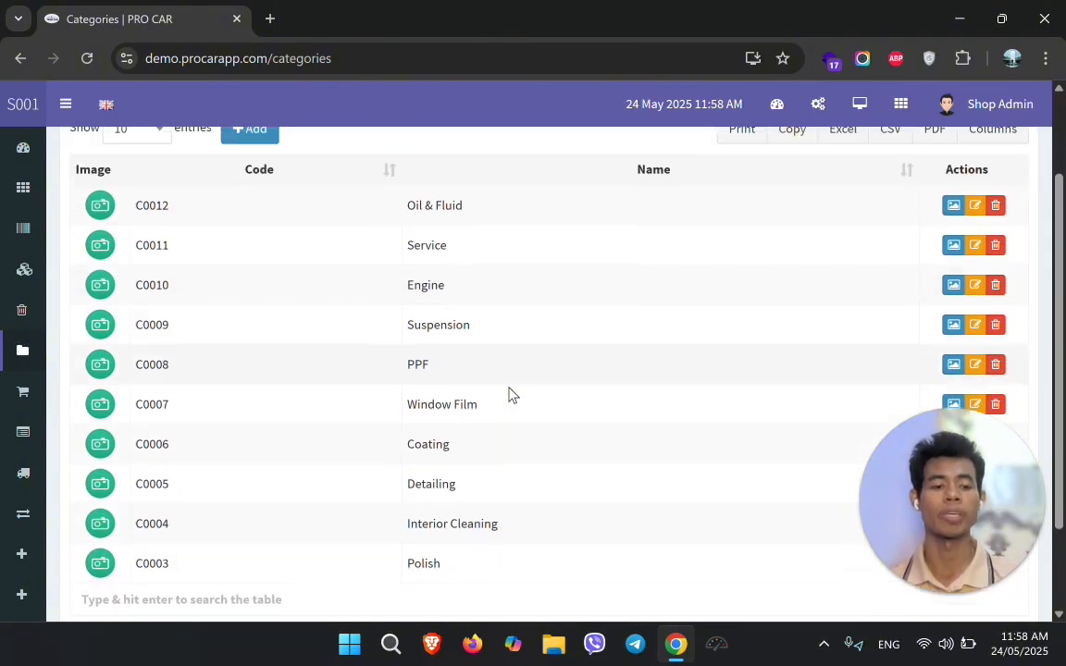
pyautogui.scroll(1, 513, 395)
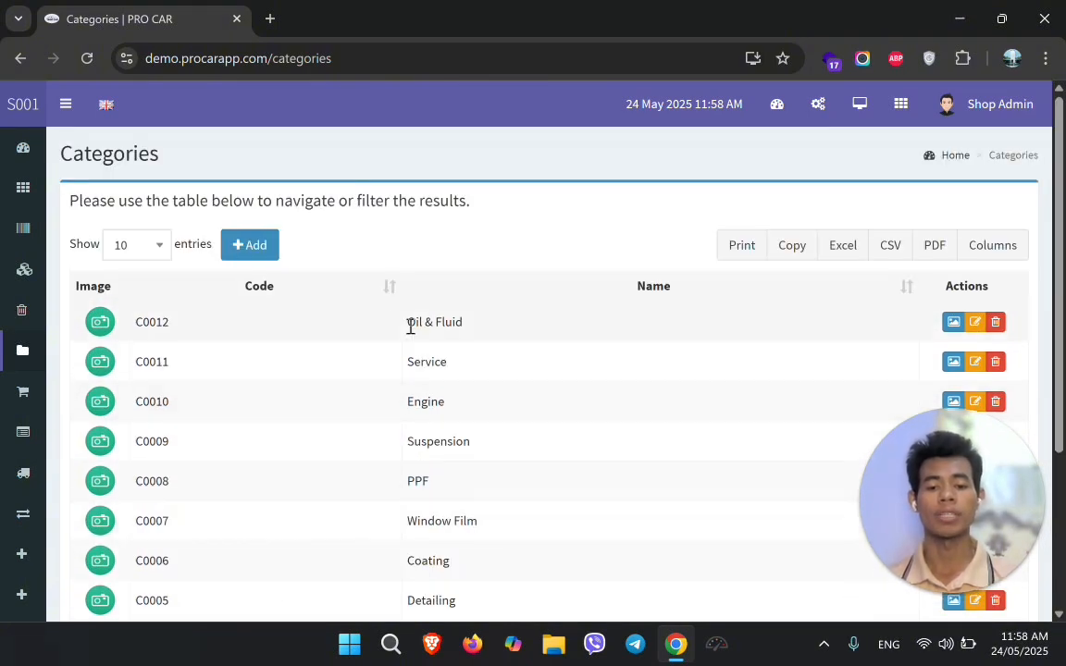
# Add a category with auto-generated code C0013 named Engine Oil
pyautogui.click(246, 245)
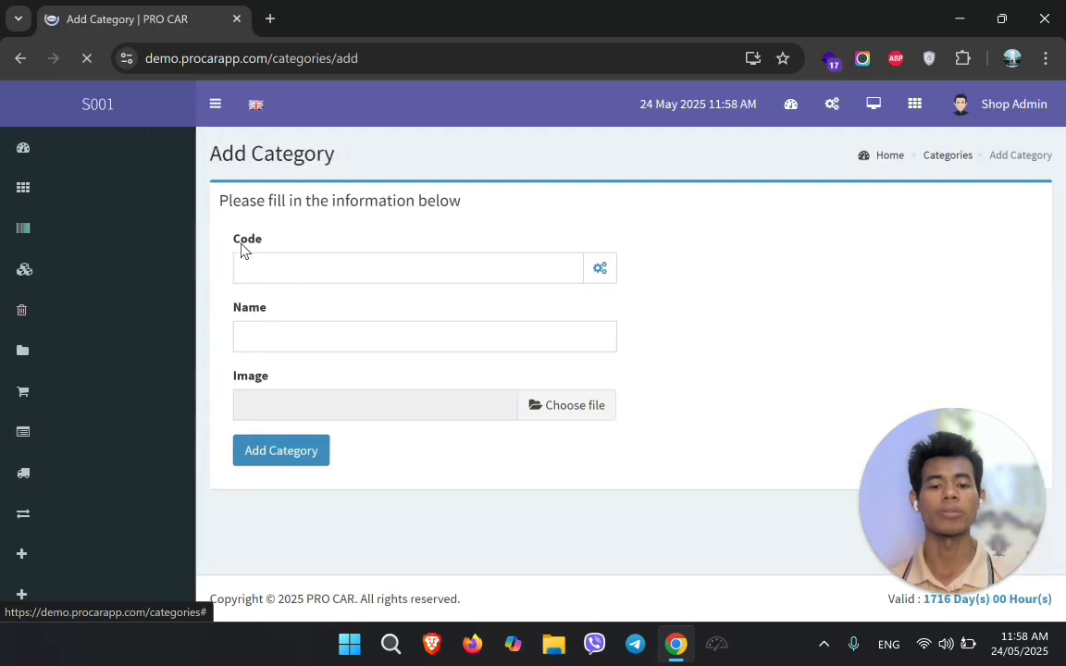
pyautogui.click(286, 278)
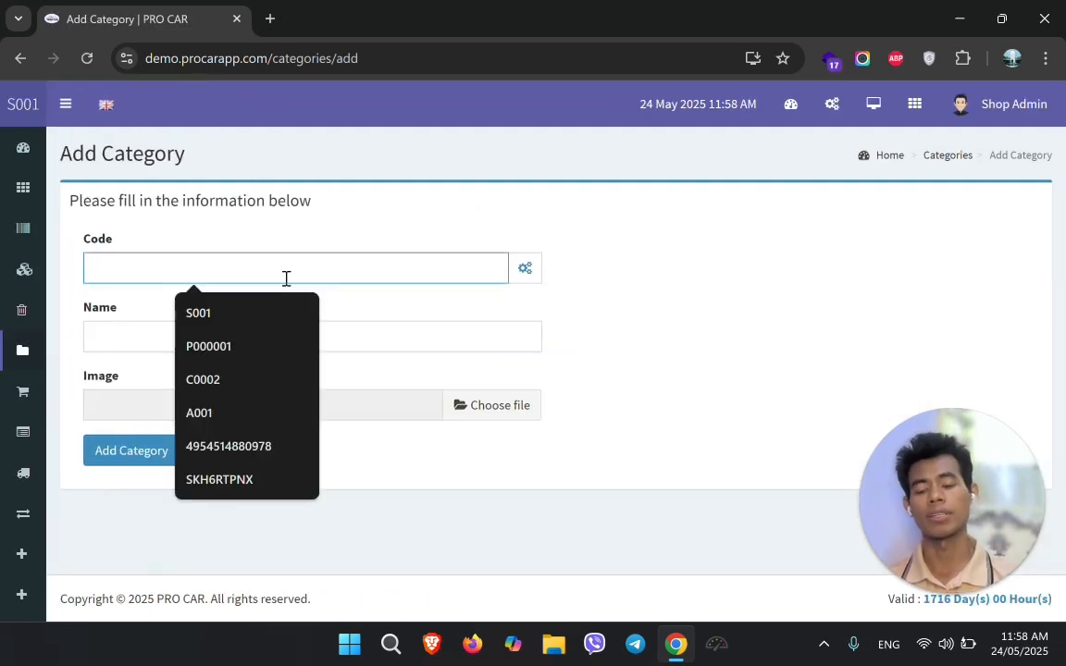
pyautogui.write('SF')
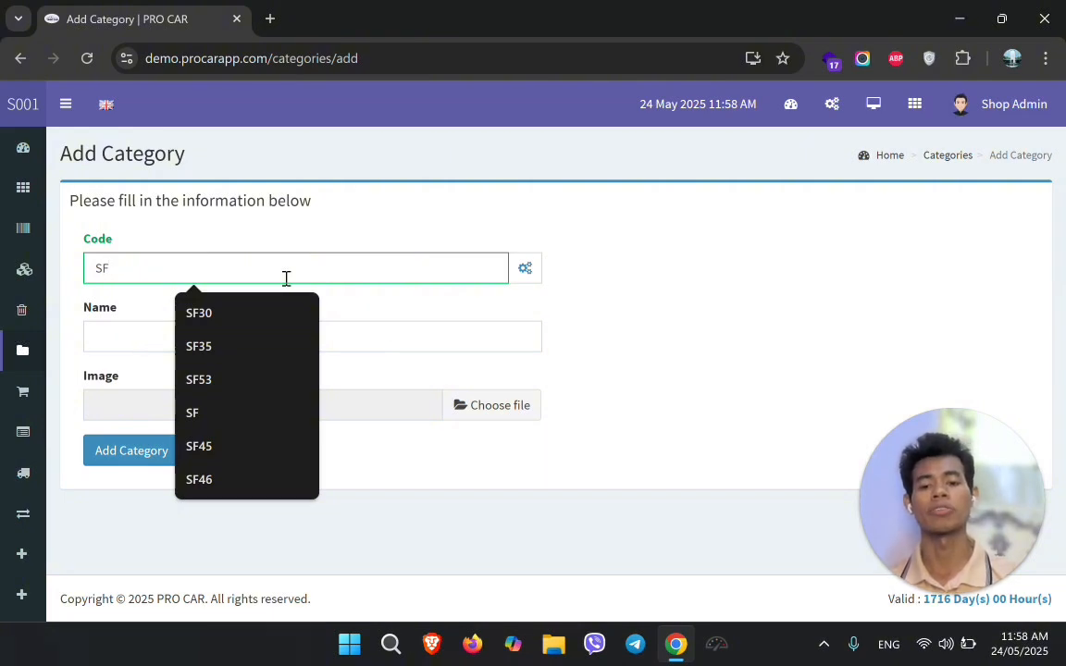
pyautogui.click(525, 268)
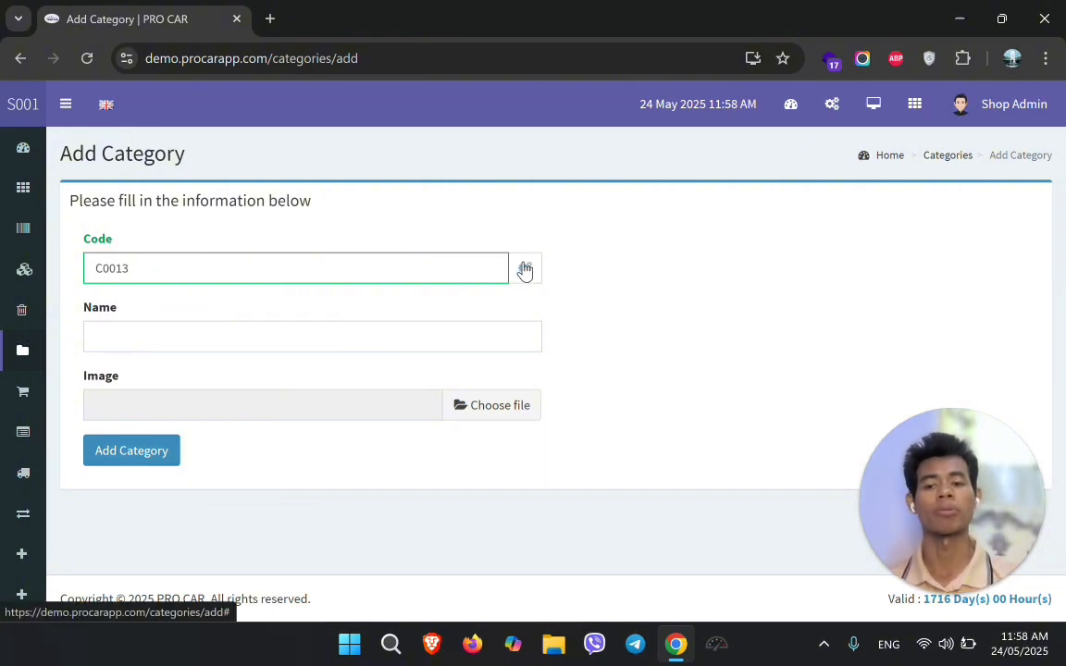
pyautogui.moveTo(145, 267); pyautogui.dragTo(73, 272)
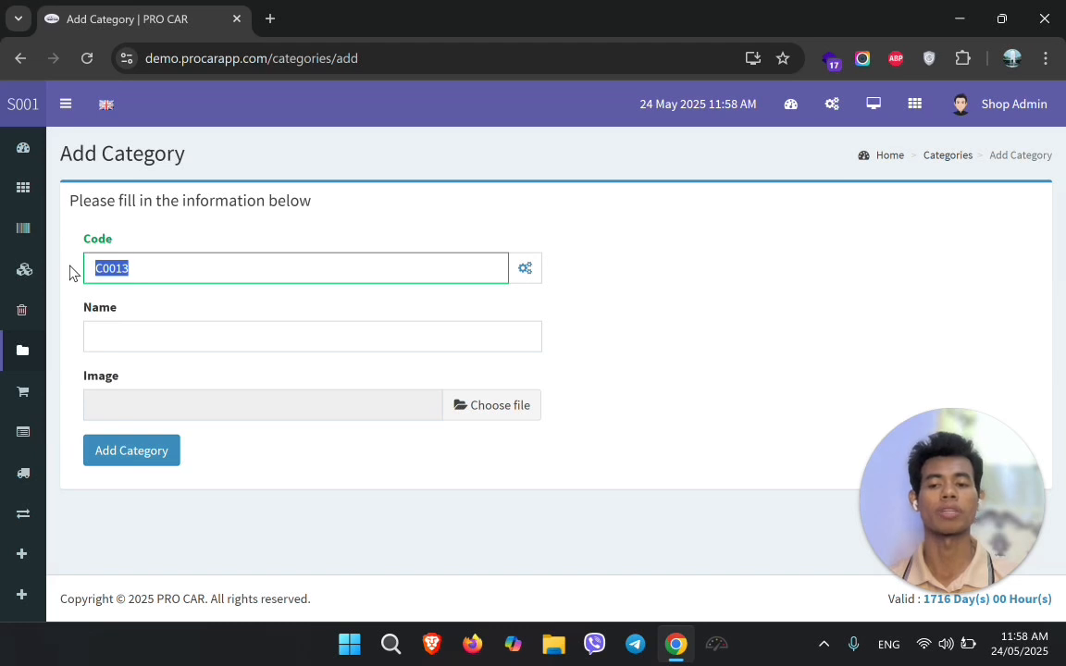
pyautogui.click(108, 340)
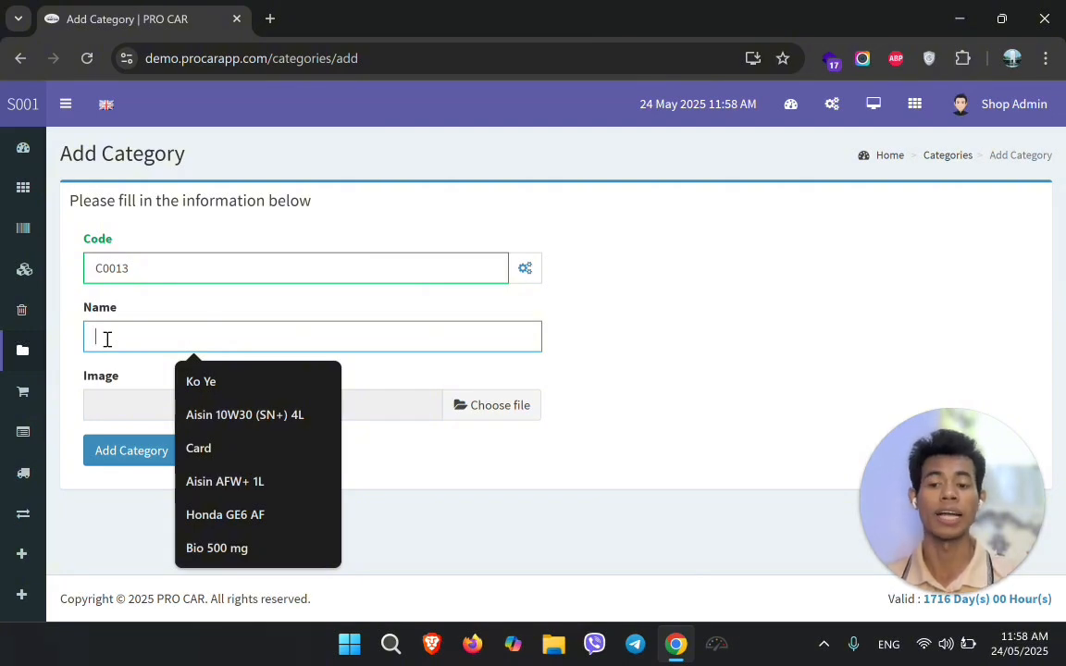
pyautogui.write('Engine Oil')
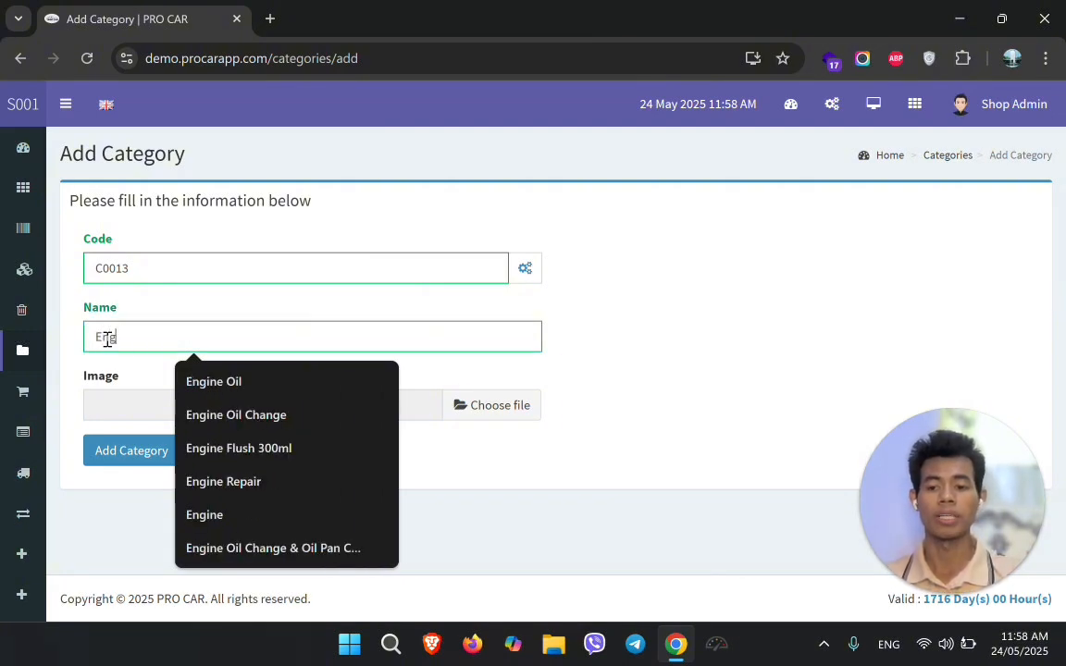
pyautogui.click(194, 383)
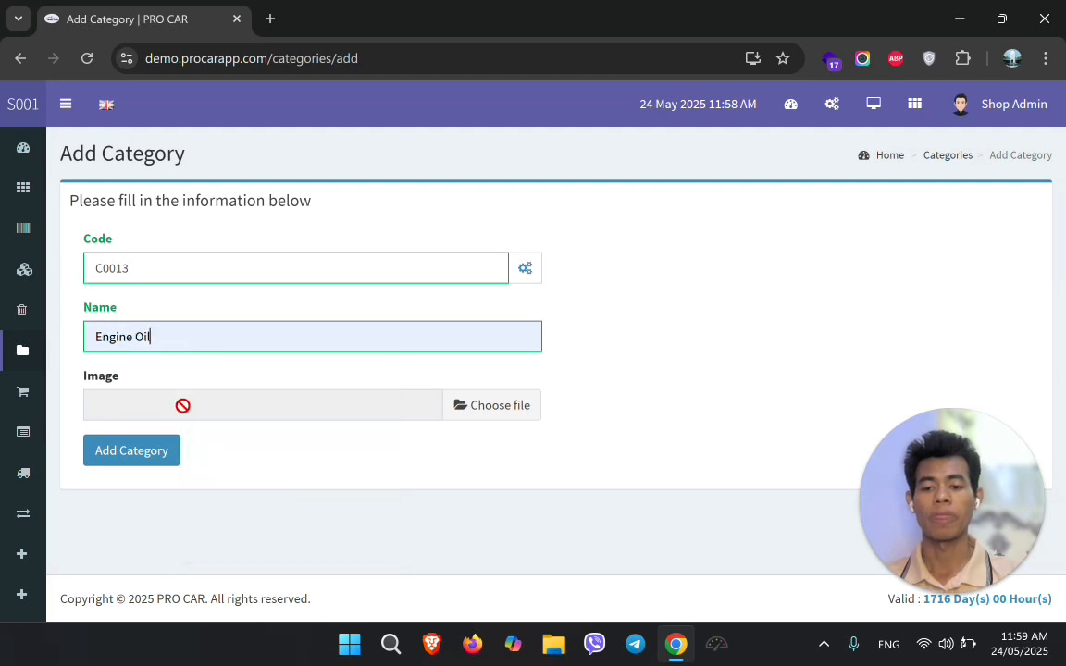
pyautogui.click(131, 453)
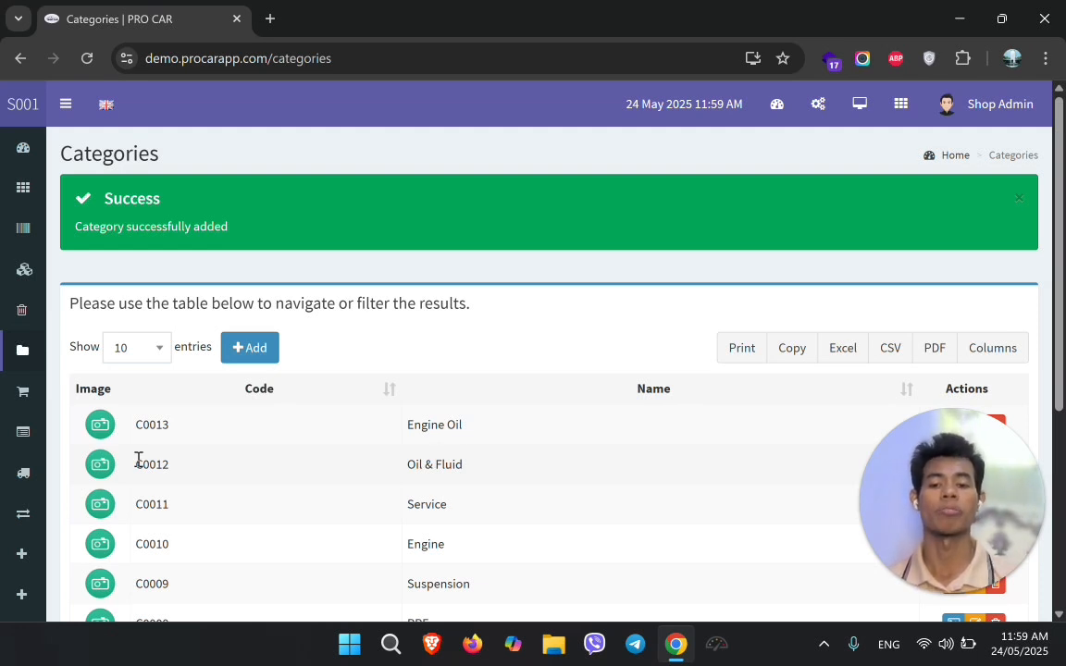
# Rename category C0013 from 'Engine Oil' to 'Engine Oil Gp'
pyautogui.scroll(-1, 276, 454)
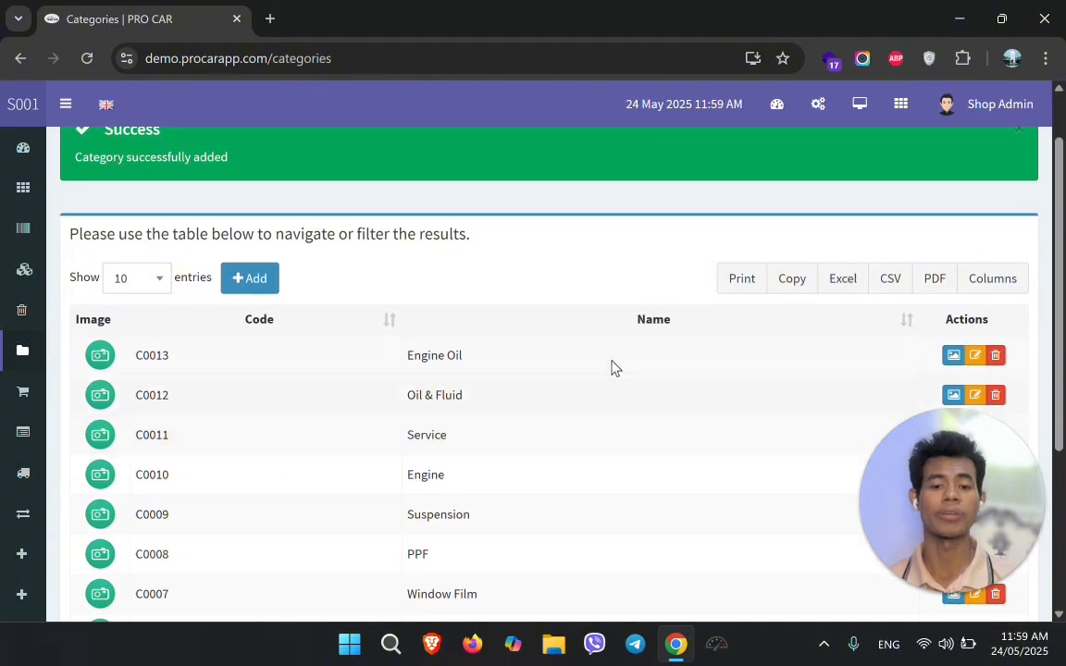
pyautogui.click(976, 358)
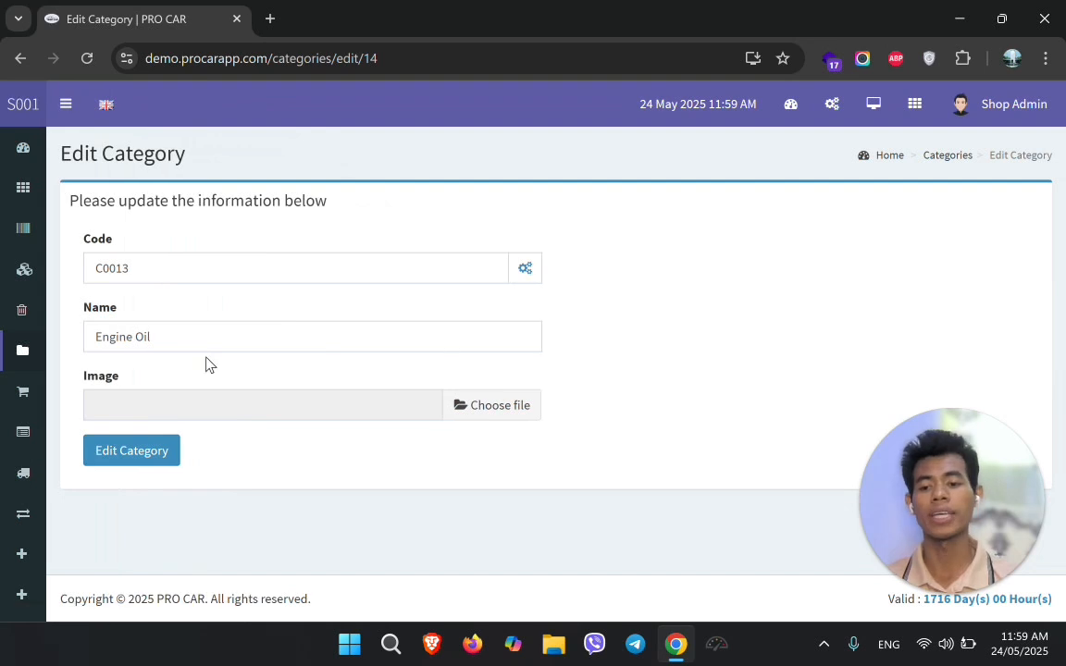
pyautogui.click(177, 339)
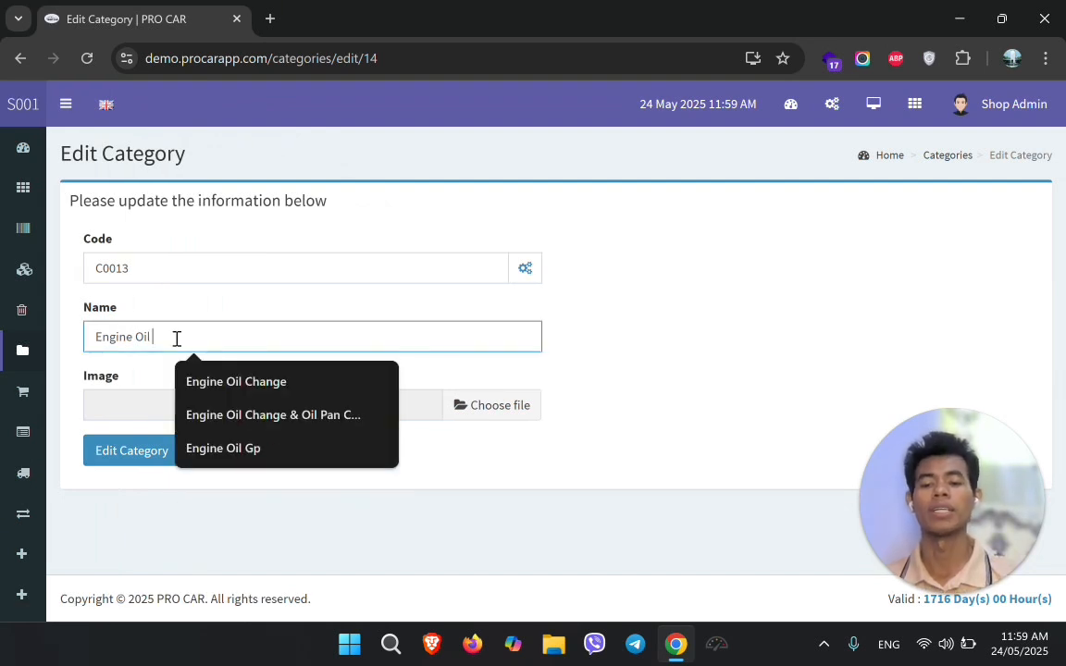
pyautogui.write('Gp')
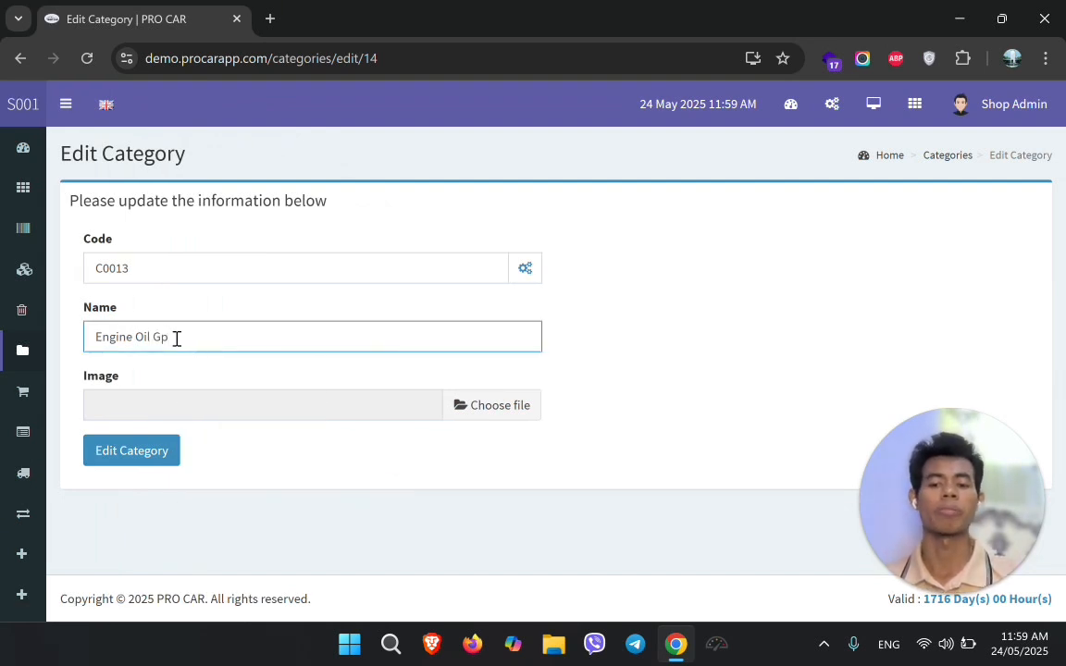
pyautogui.press('Return')
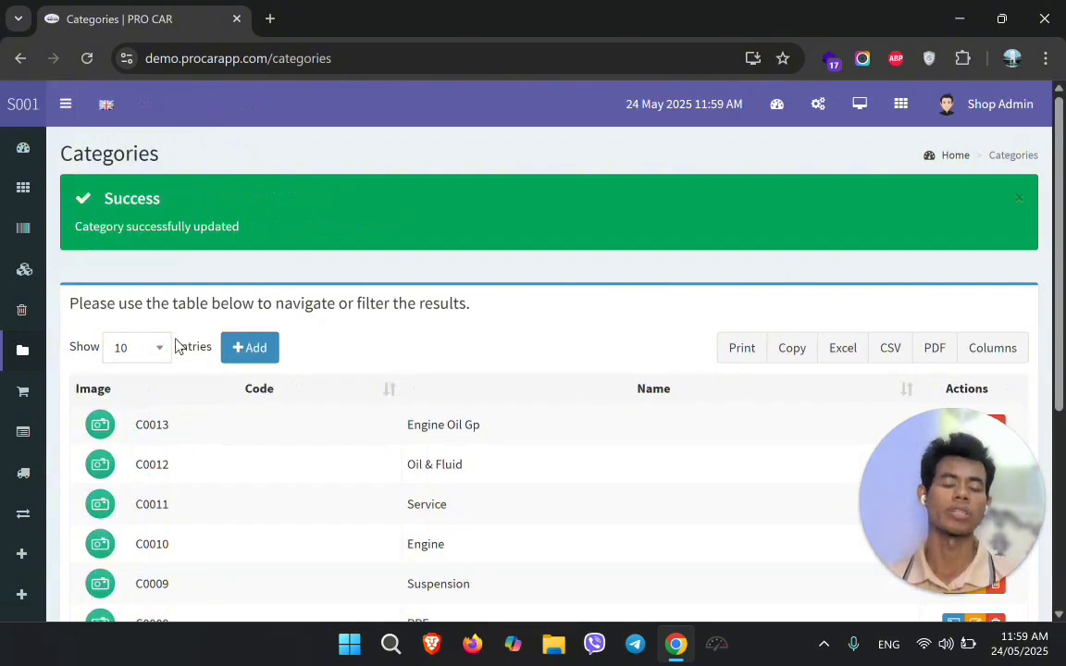
pyautogui.scroll(-2, 518, 377)
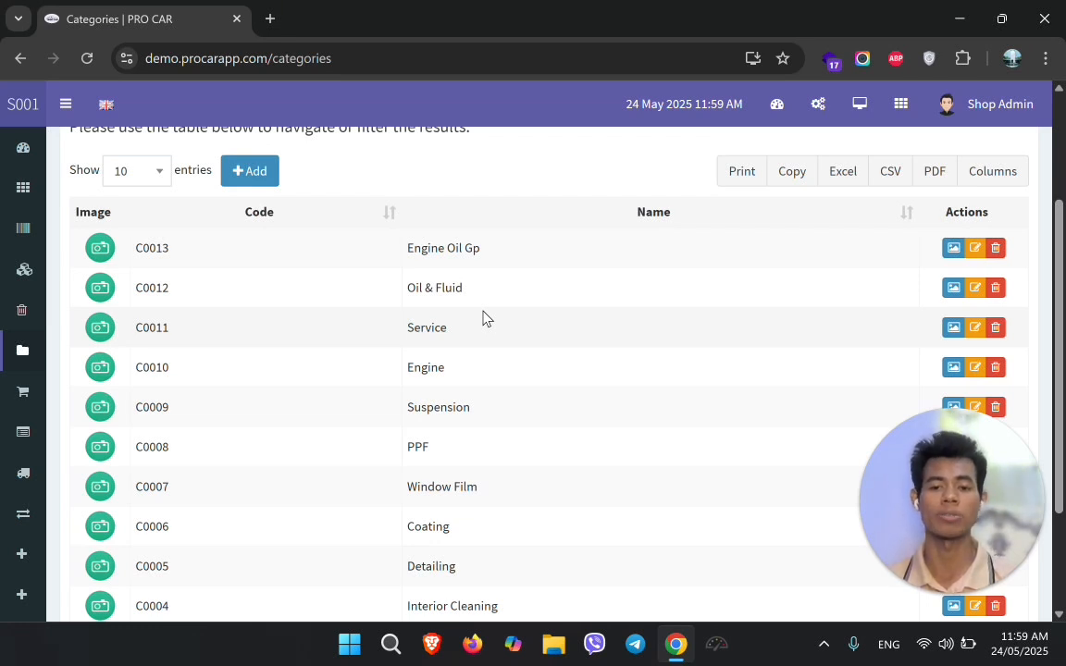
pyautogui.moveTo(33, 356)
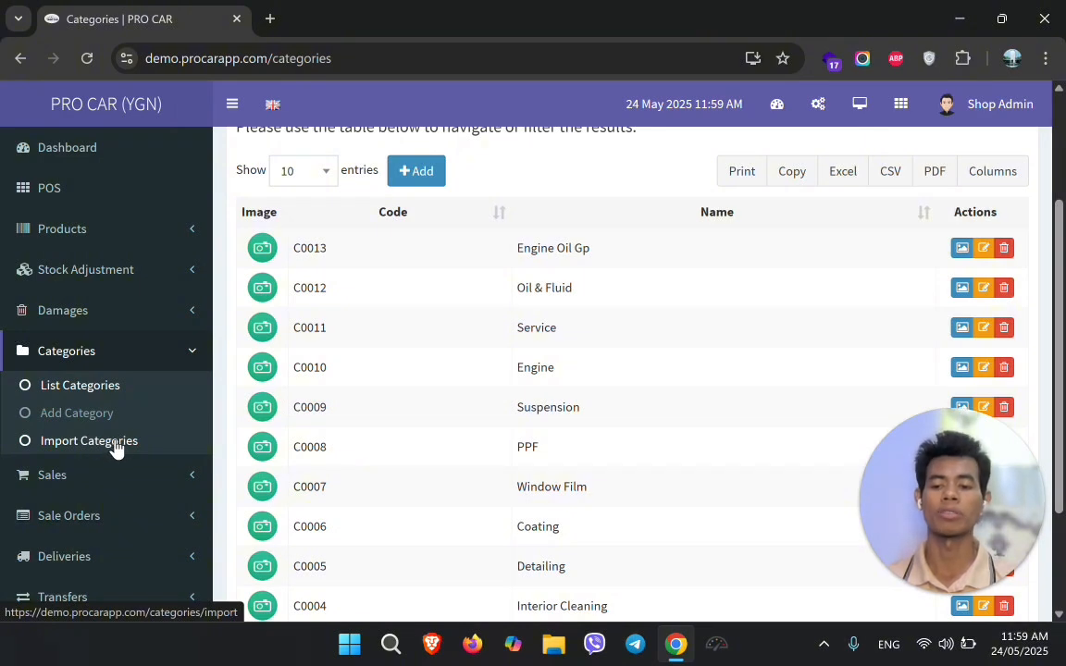
# From Import Categories, save the sample CSV to Downloads as 1_sample_categories.csv
pyautogui.click(114, 442)
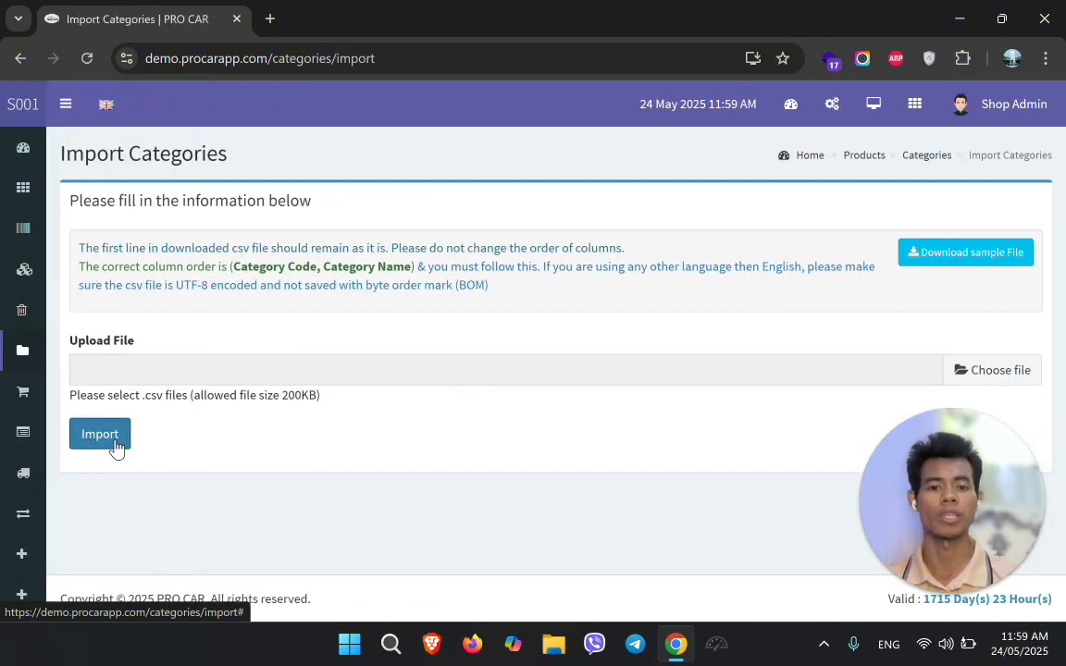
pyautogui.click(944, 268)
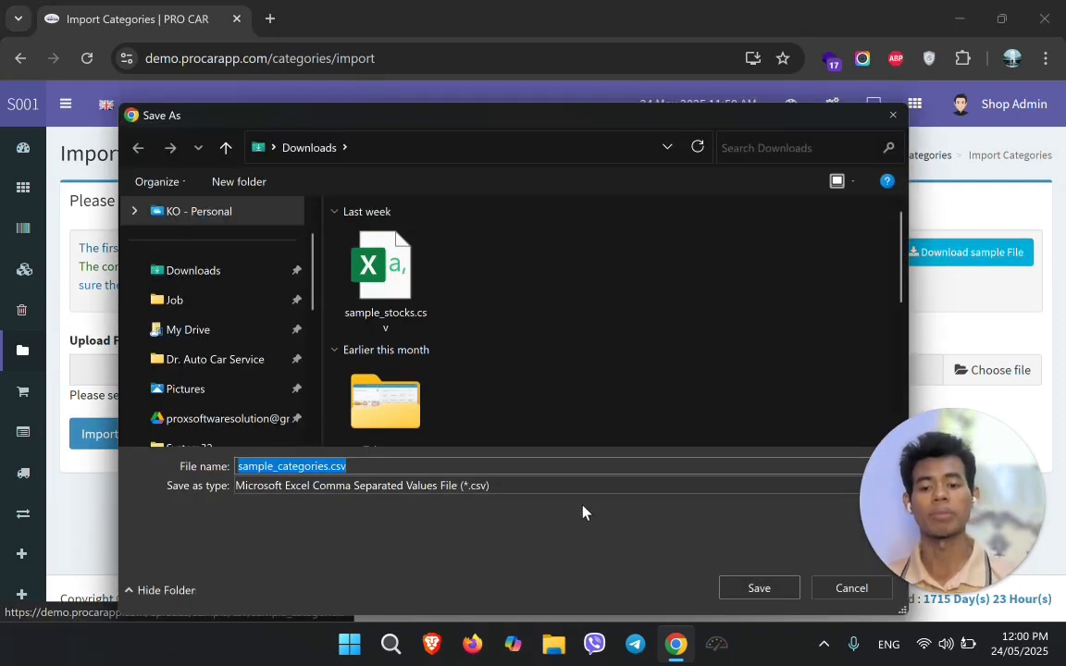
pyautogui.press('Left')
pyautogui.press('Right')
pyautogui.press('Right')
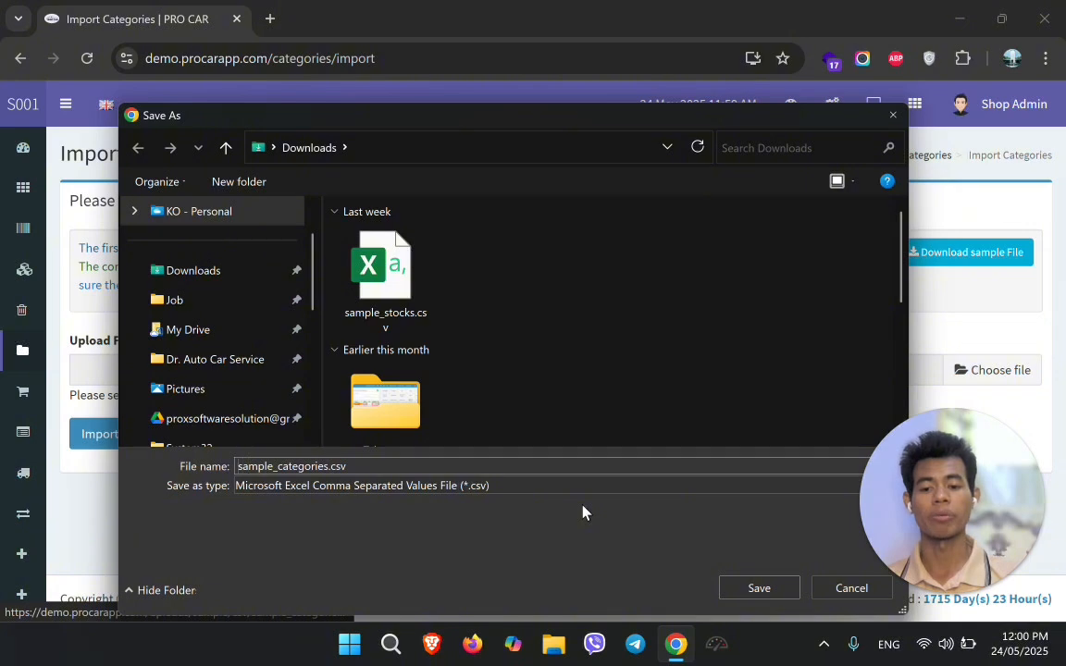
pyautogui.write('1_')
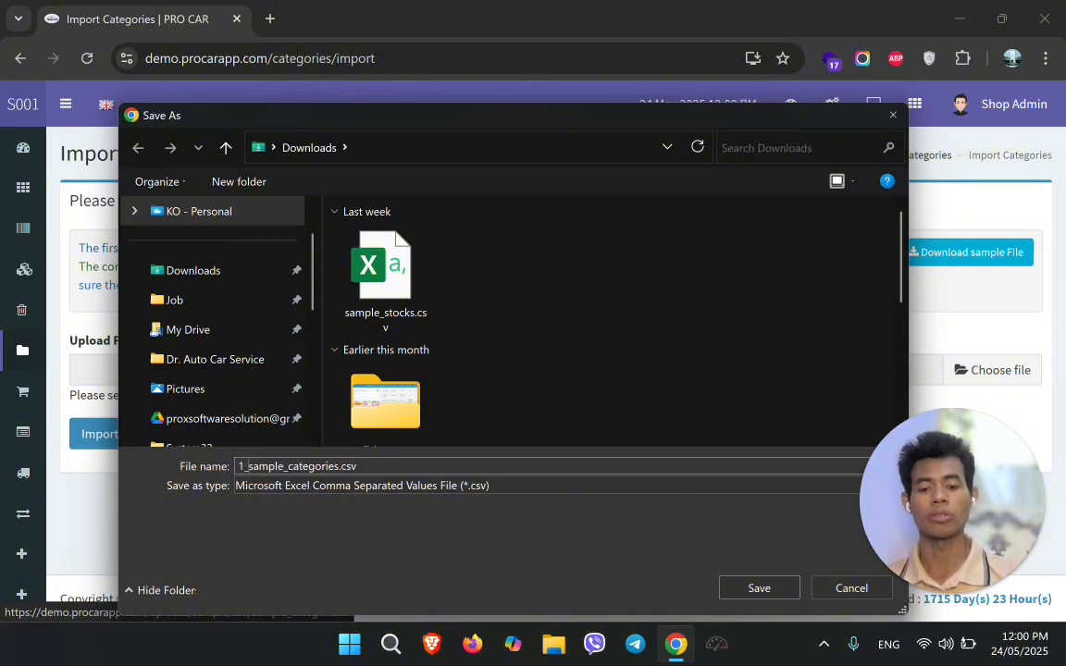
pyautogui.click(764, 592)
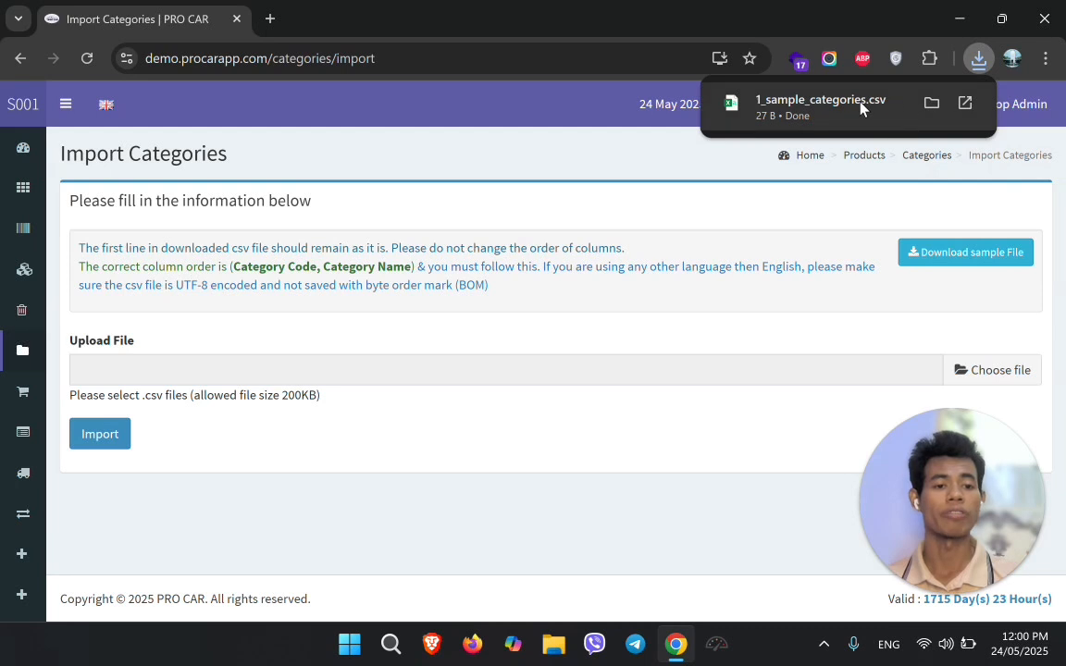
# Open the downloaded sample CSV in Excel beside the import instructions
pyautogui.click(861, 108)
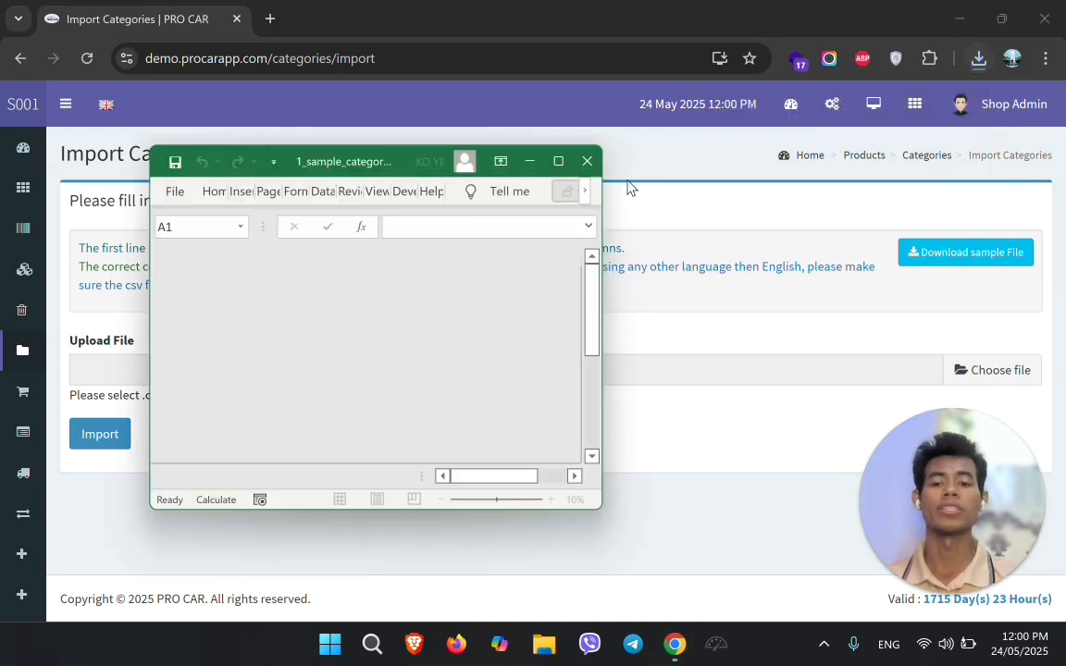
pyautogui.click(335, 161)
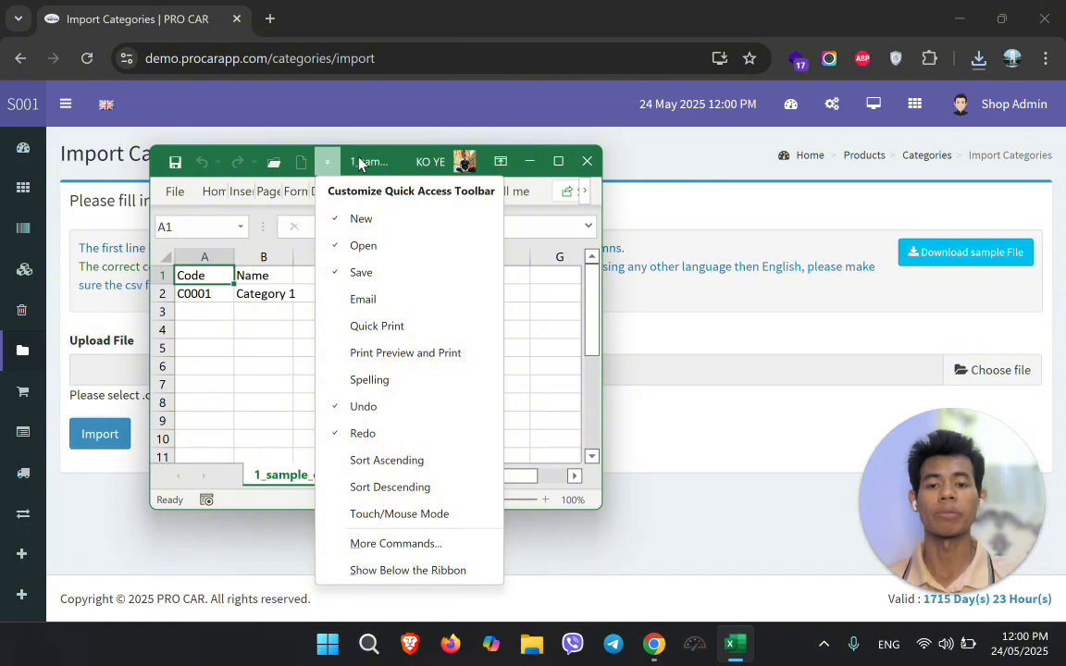
pyautogui.click(374, 158)
pyautogui.moveTo(374, 158); pyautogui.dragTo(644, 233)
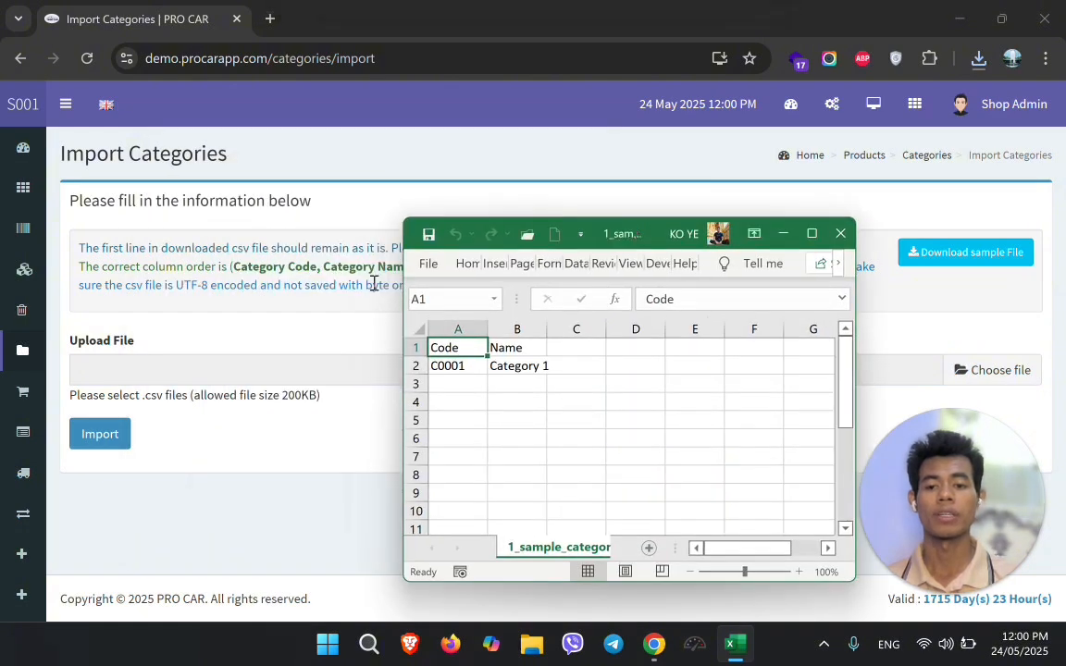
pyautogui.moveTo(232, 269); pyautogui.dragTo(411, 268)
pyautogui.click(449, 284)
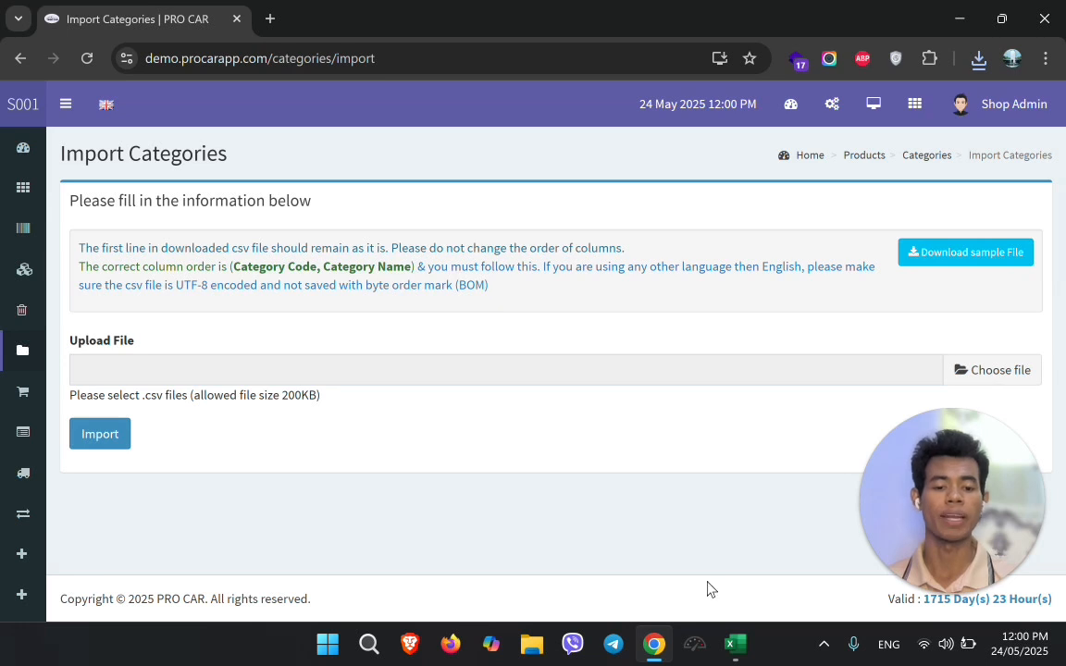
pyautogui.click(733, 645)
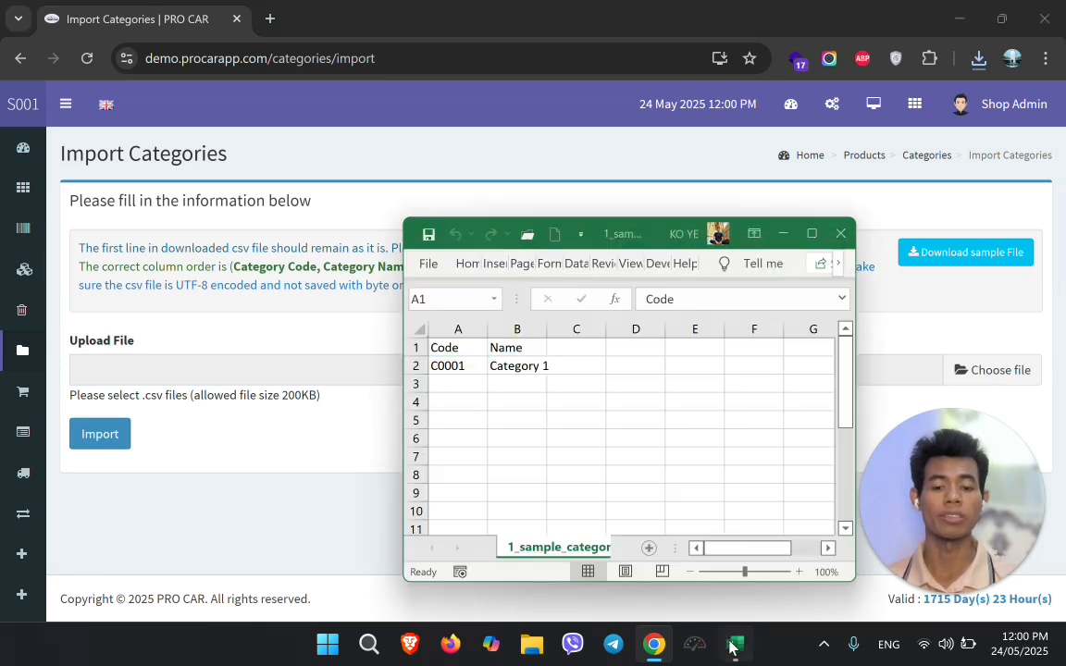
# Change row 2 to code AAB with name Category A
pyautogui.click(466, 366)
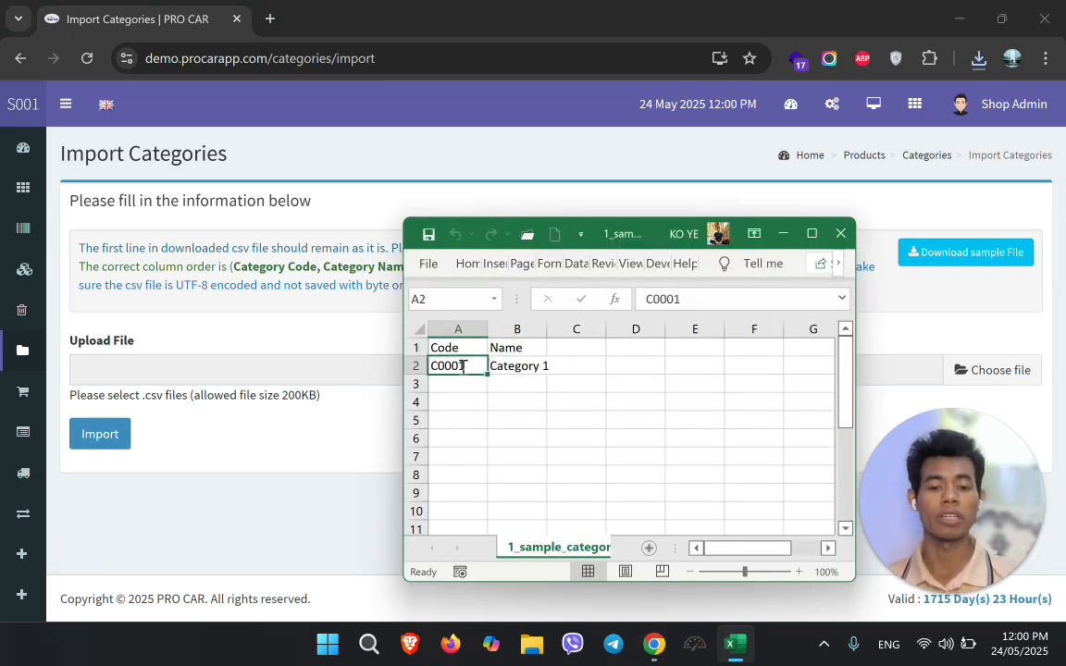
pyautogui.write('AAB')
pyautogui.press('Tab')
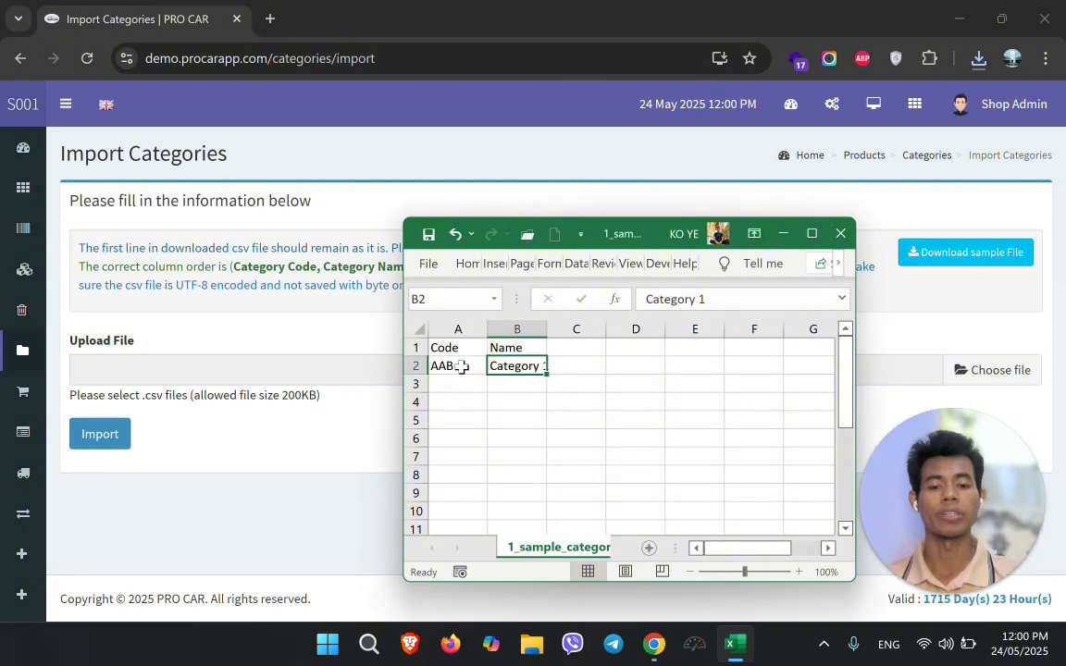
pyautogui.write('Cate')
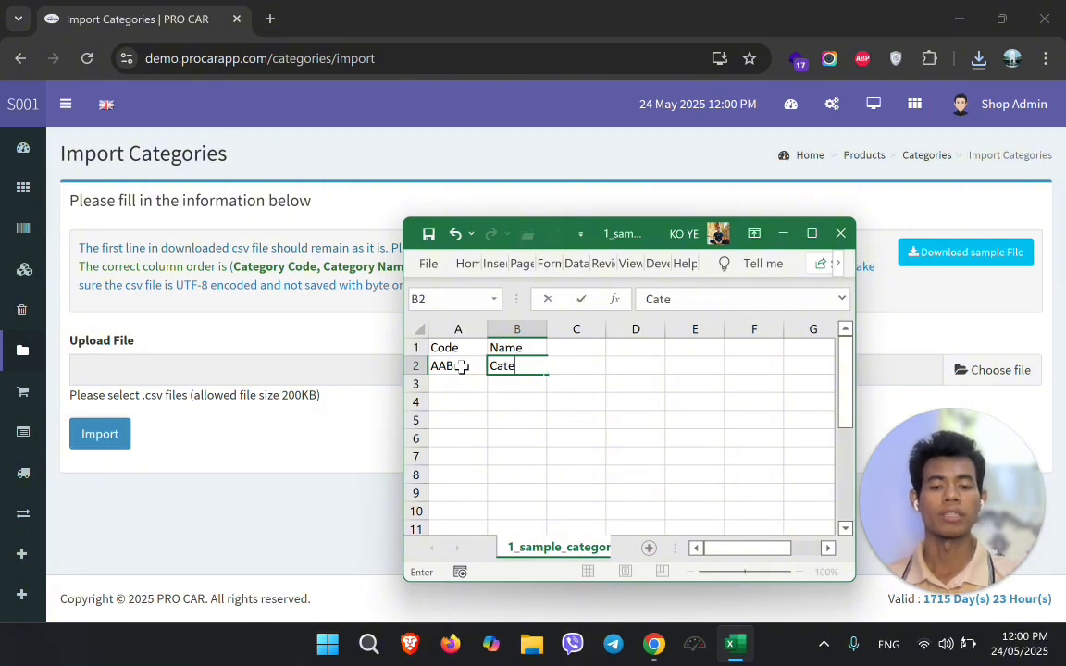
pyautogui.write('gory A')
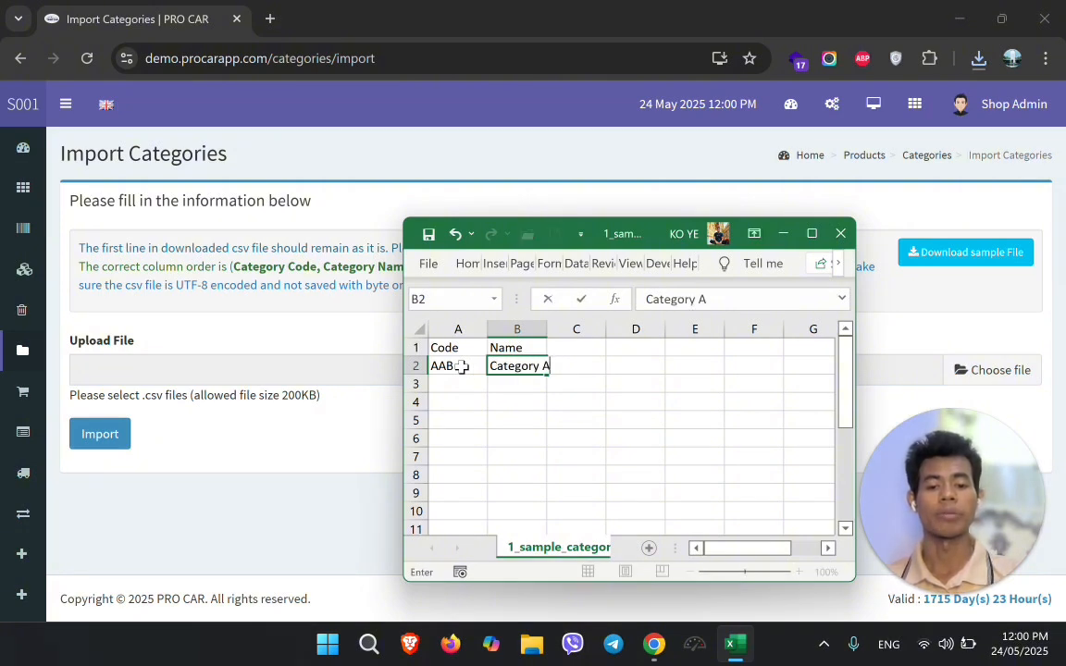
pyautogui.press('Return')
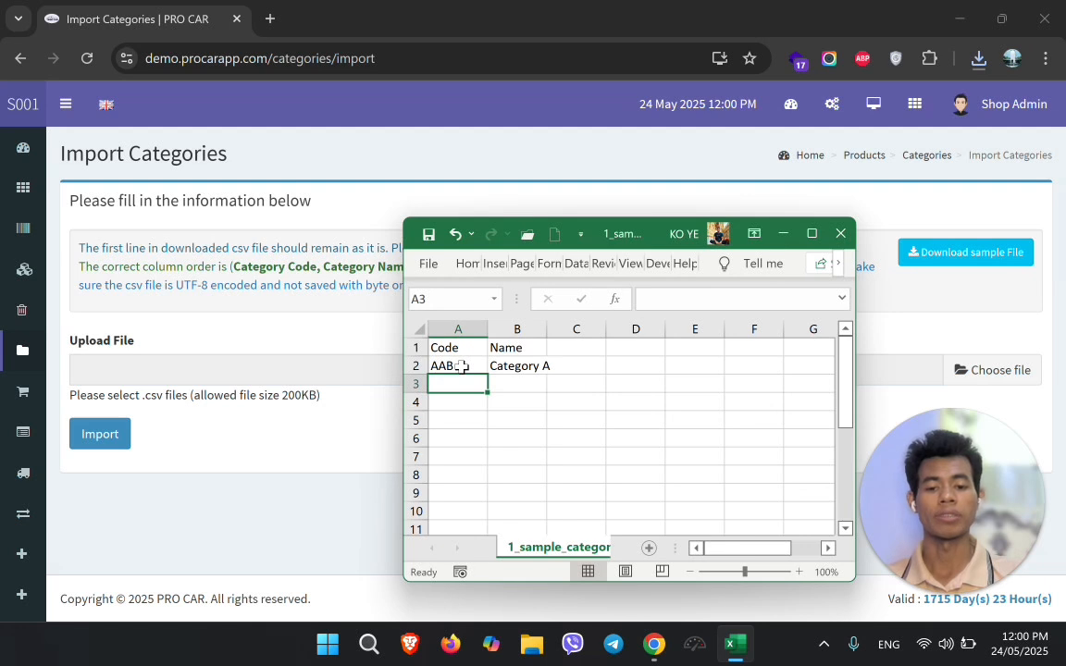
# Add row 3 with code AAC and name Category B
pyautogui.click(461, 367)
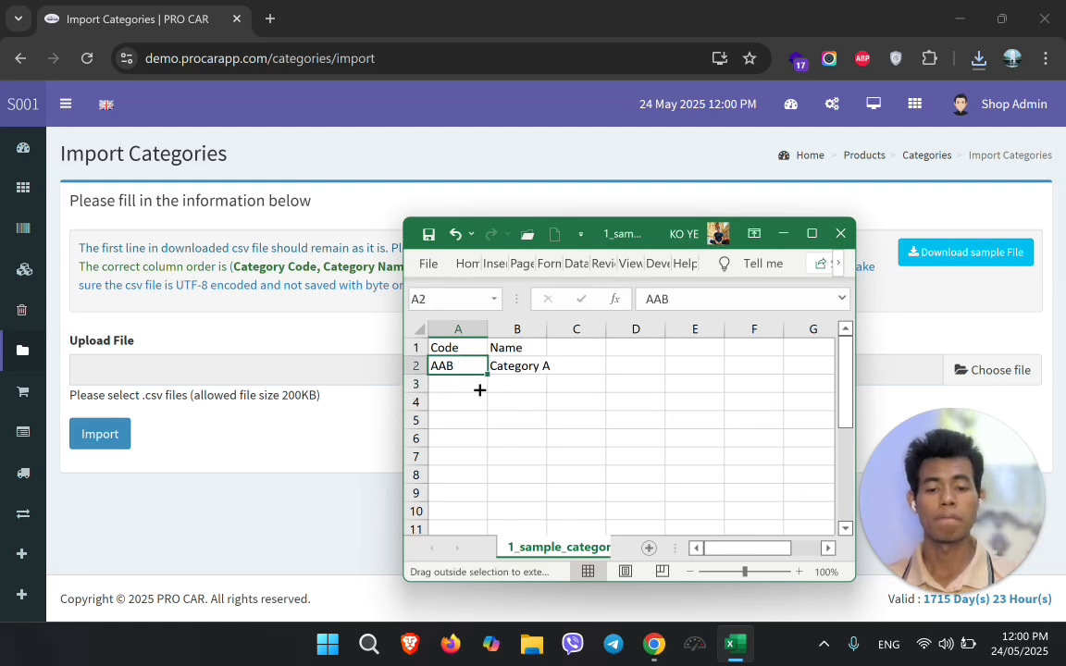
pyautogui.moveTo(479, 390); pyautogui.dragTo(475, 395)
pyautogui.doubleClick(460, 384)
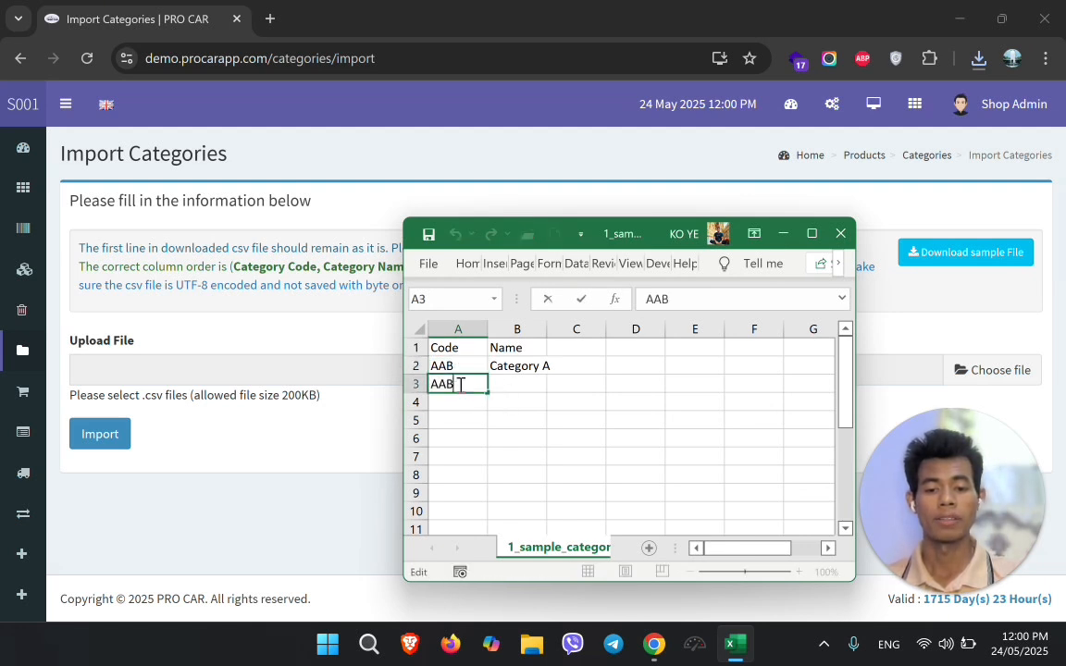
pyautogui.press('BackSpace')
pyautogui.write('C')
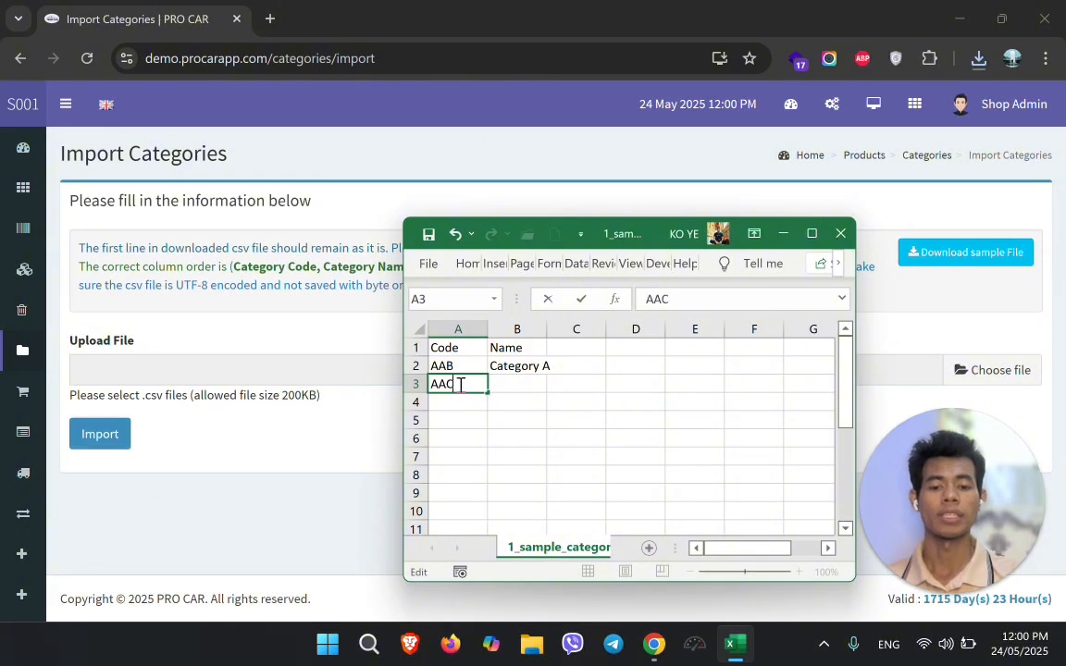
pyautogui.press('Tab')
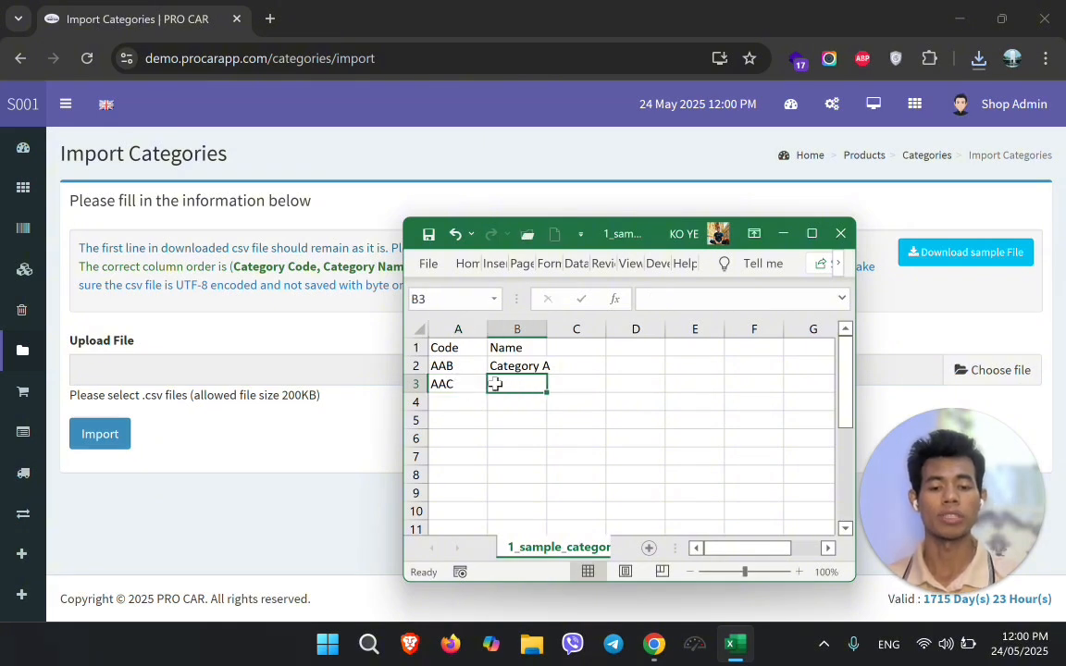
pyautogui.write('Category B')
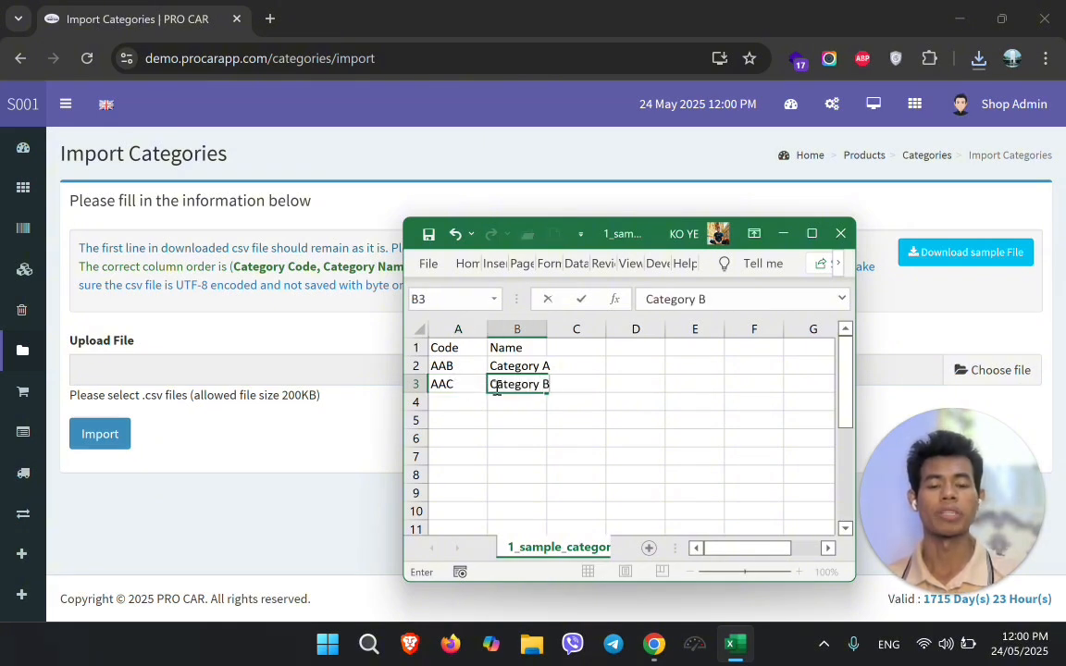
pyautogui.press('Return')
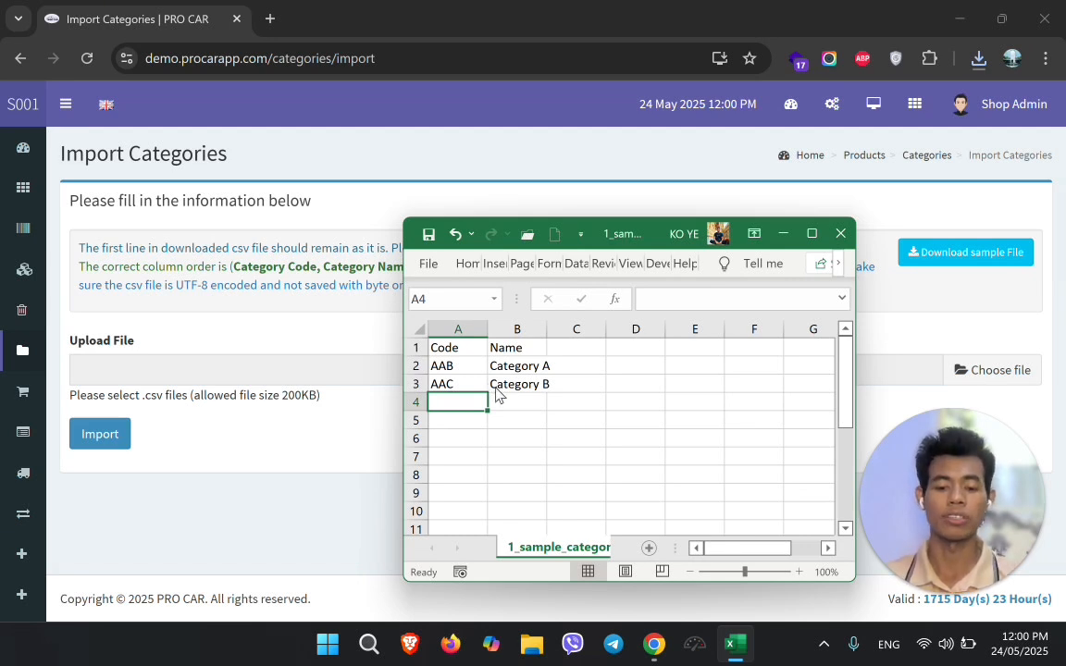
# Save the sheet, keeping the CSV format
pyautogui.hotkey('ctrl', 's')
pyautogui.click(479, 378)
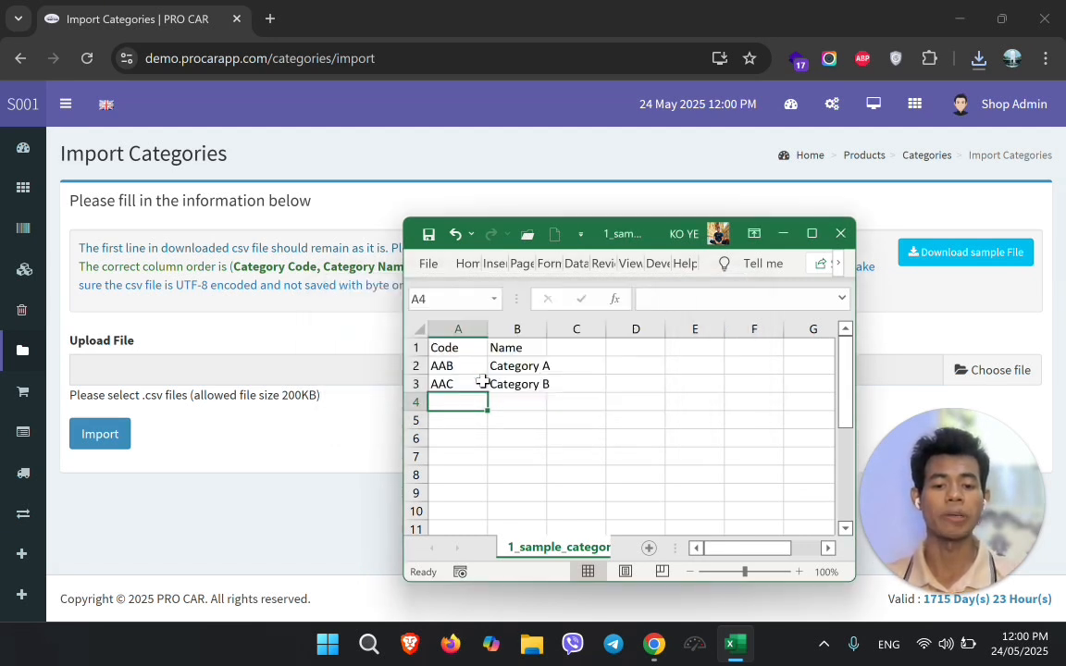
pyautogui.click(520, 367)
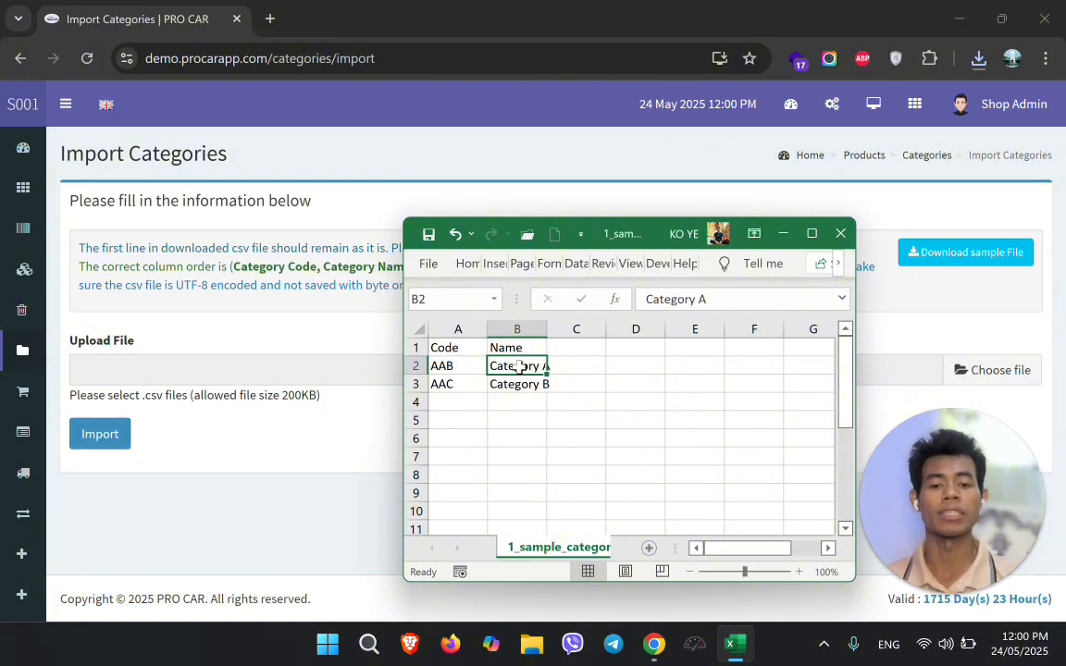
# Save the file again in CSV format and maximize the Excel window
pyautogui.click(437, 270)
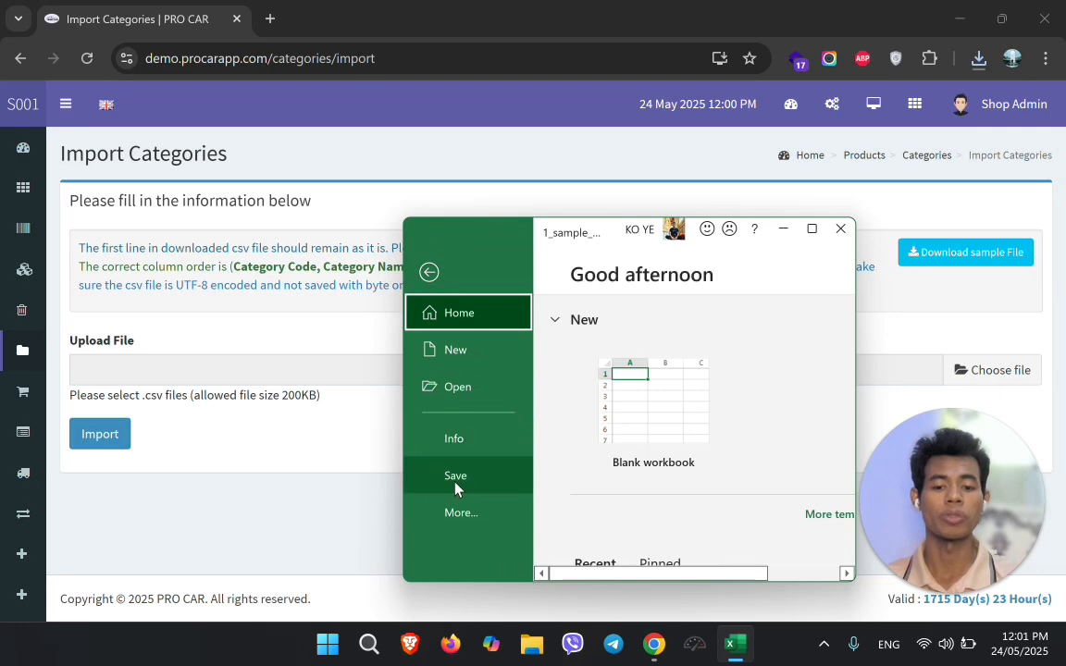
pyautogui.click(456, 476)
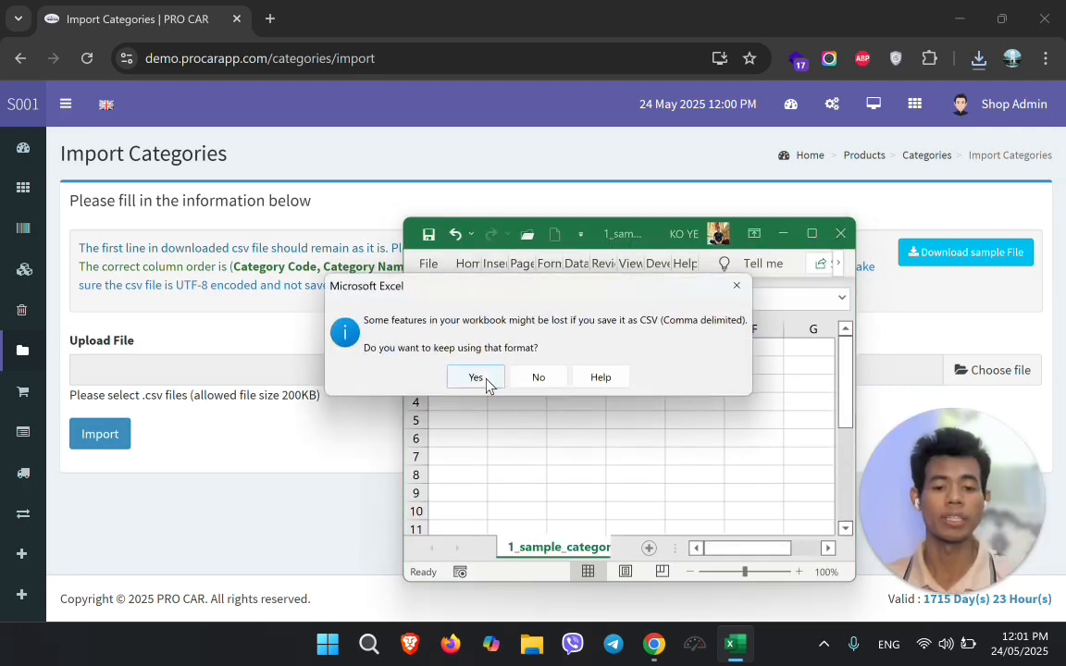
pyautogui.click(477, 378)
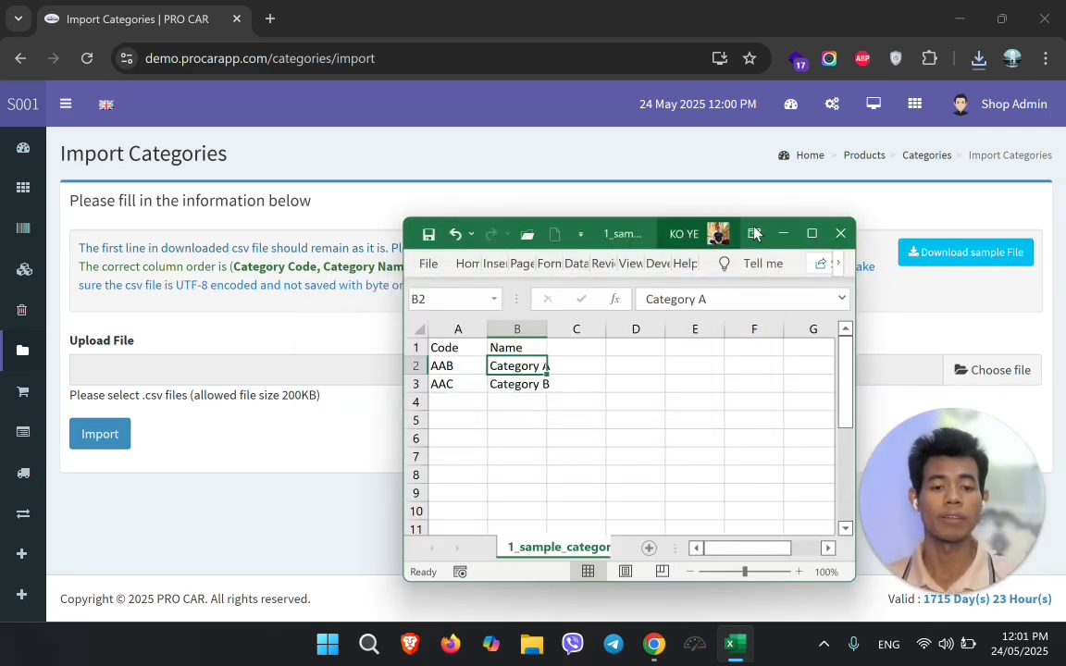
pyautogui.click(812, 233)
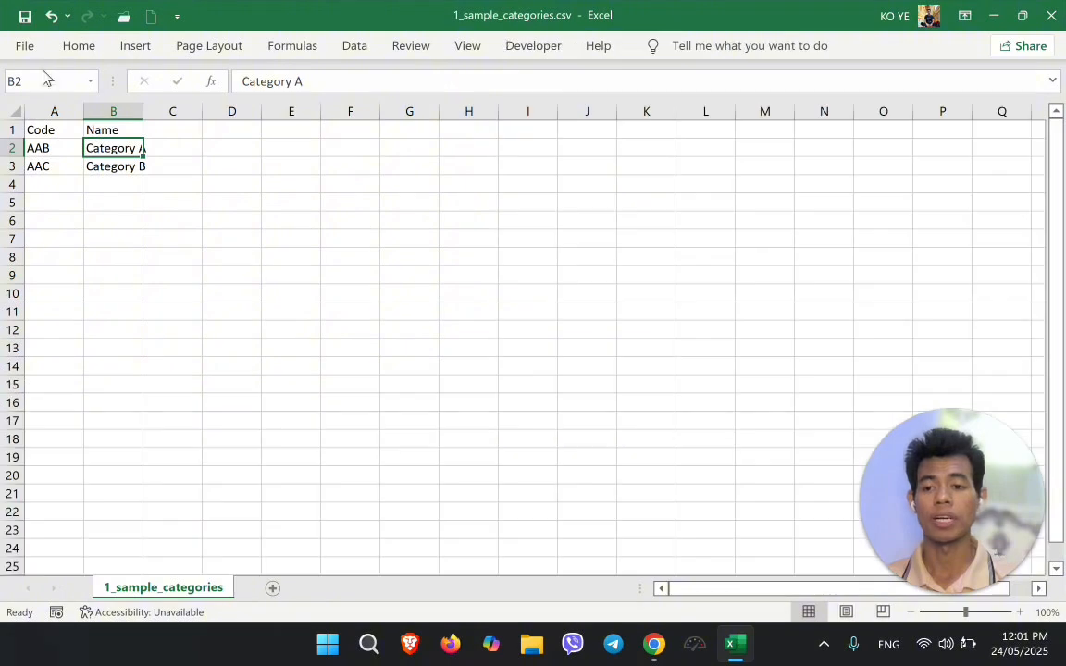
# Save over 1_sample_categories.csv in Downloads as CSV UTF-8, then close Excel
pyautogui.click(24, 46)
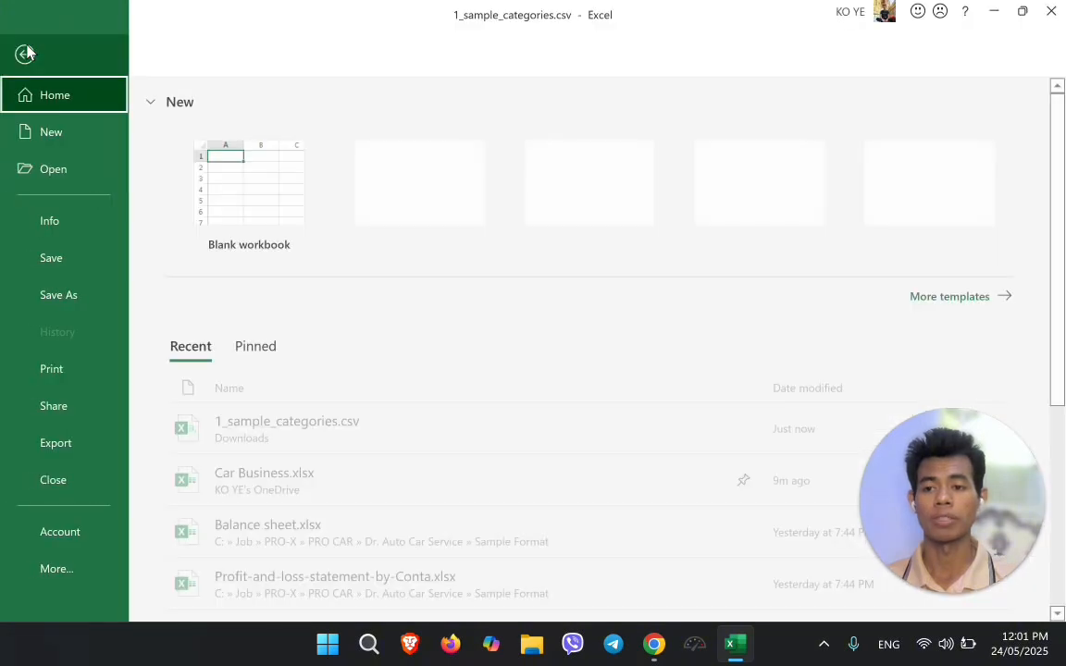
pyautogui.click(83, 311)
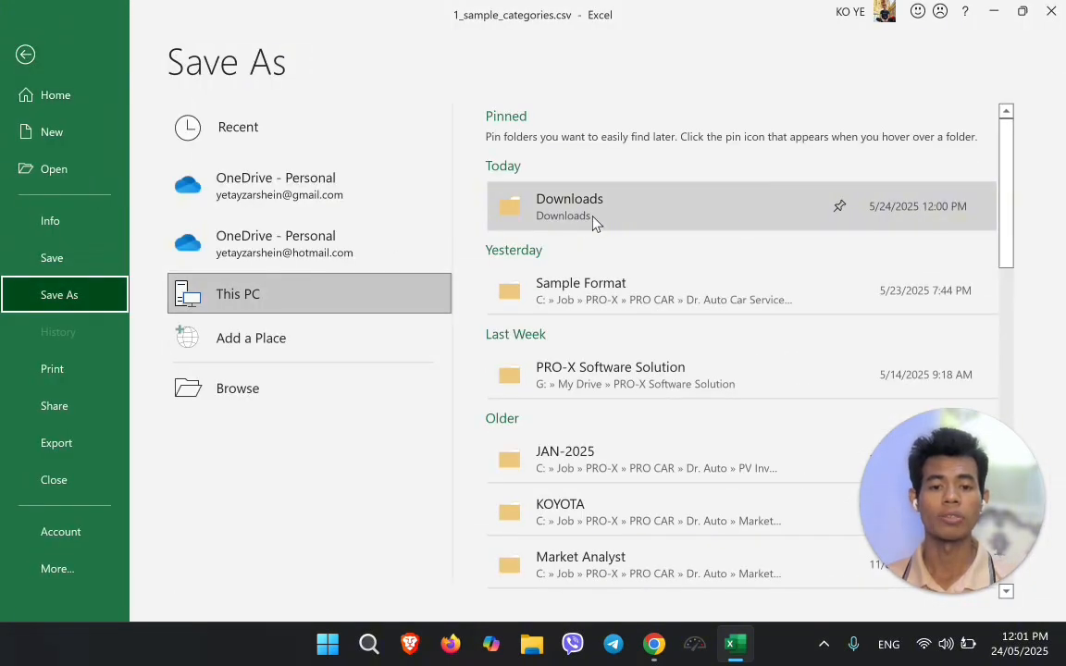
pyautogui.click(594, 222)
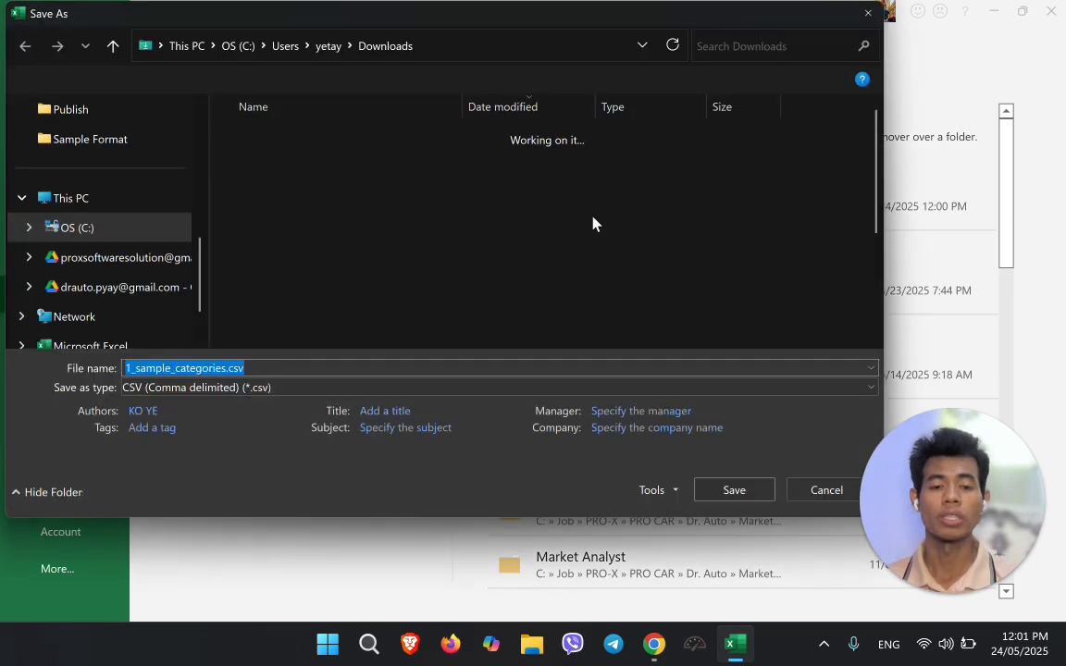
pyautogui.click(196, 393)
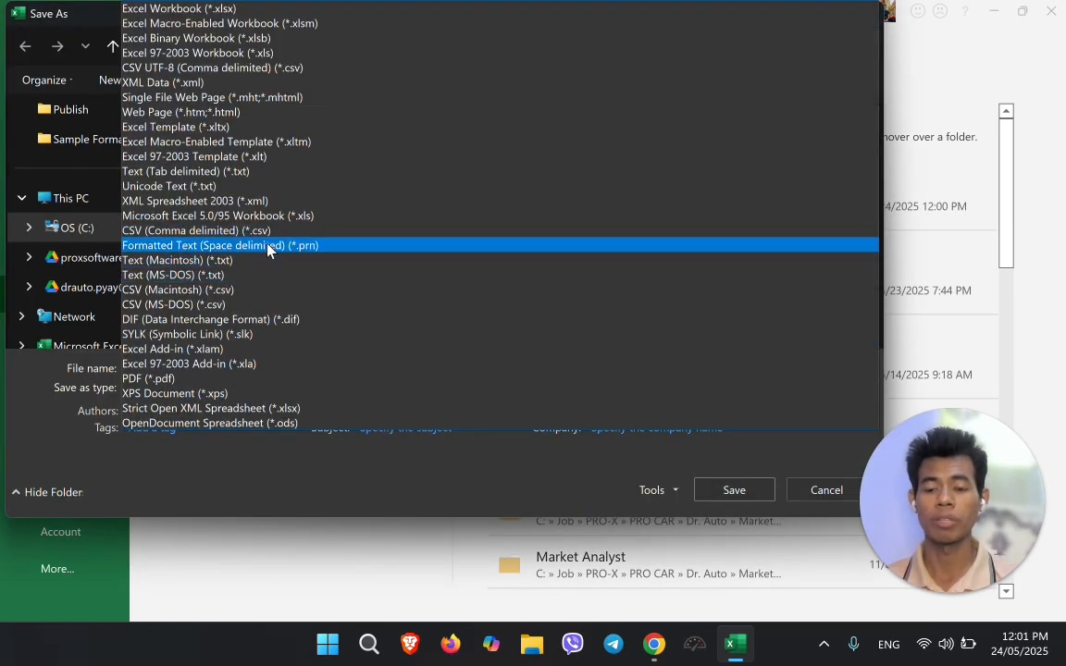
pyautogui.click(233, 69)
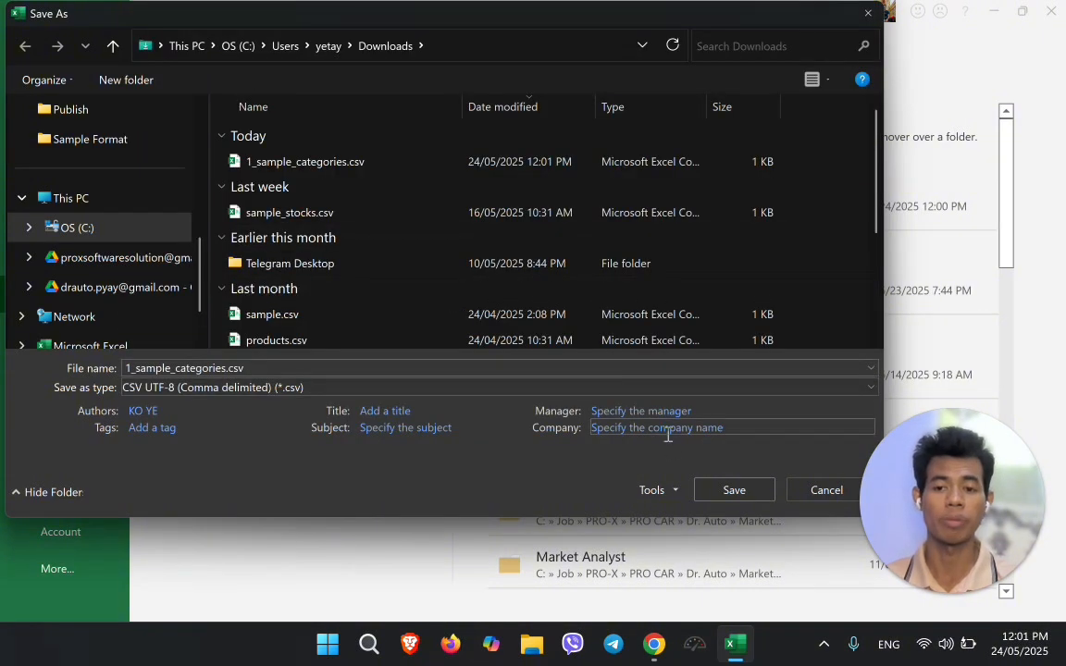
pyautogui.click(736, 492)
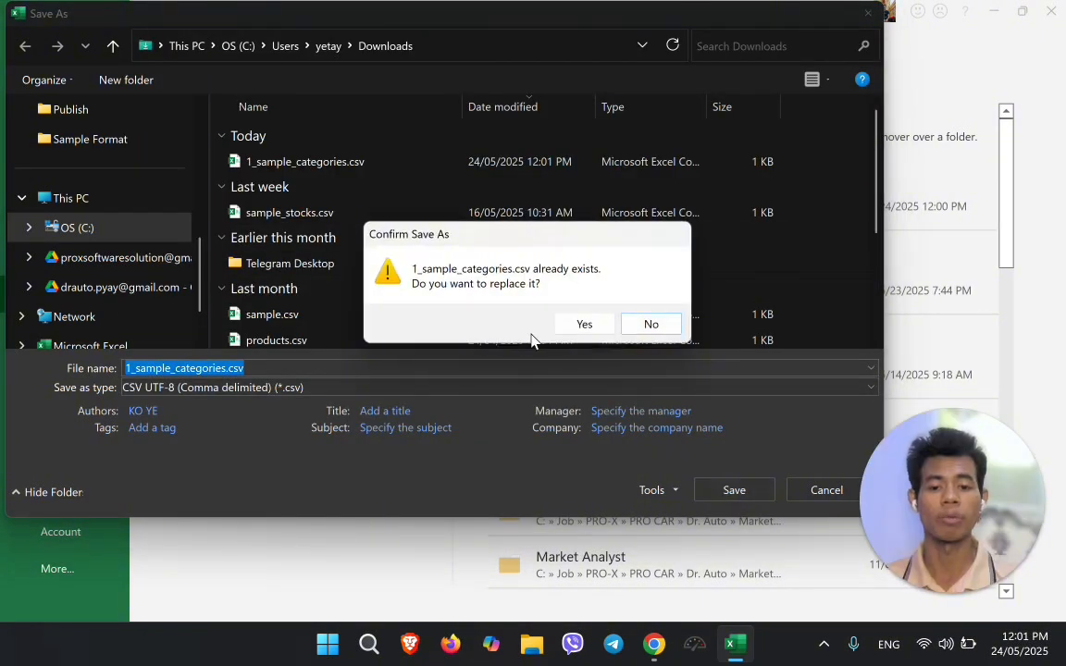
pyautogui.click(576, 325)
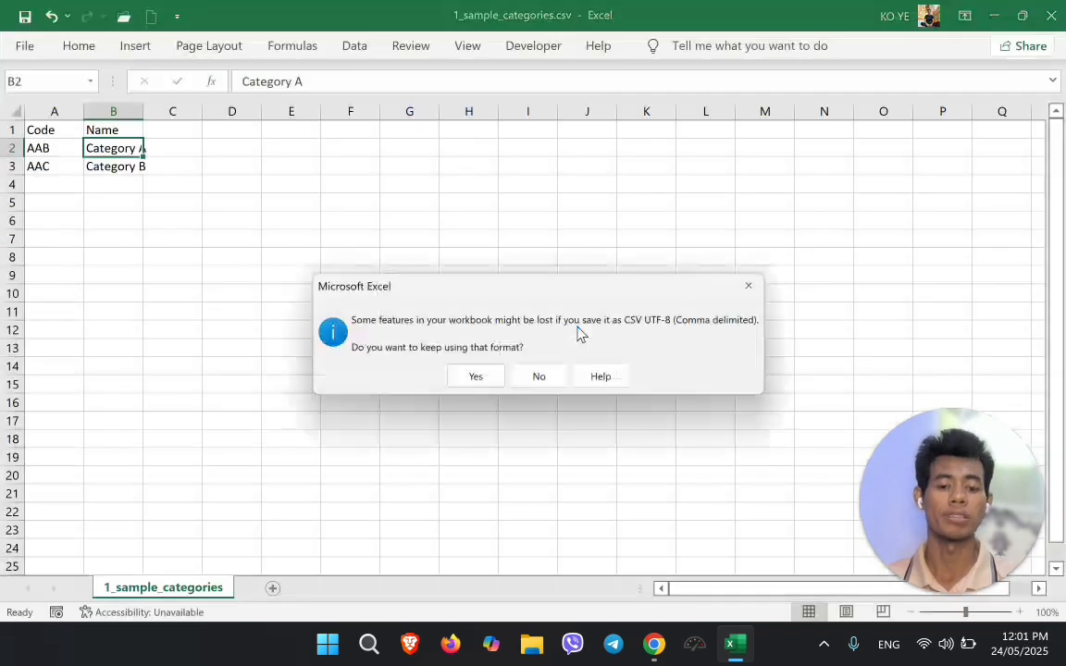
pyautogui.click(468, 383)
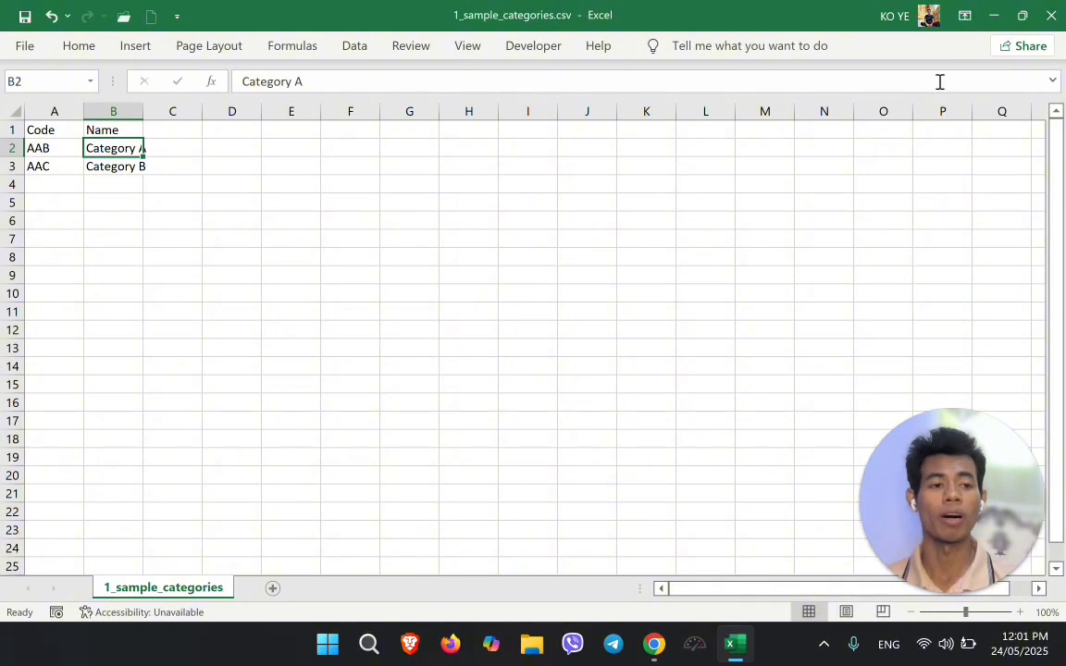
pyautogui.click(1043, 11)
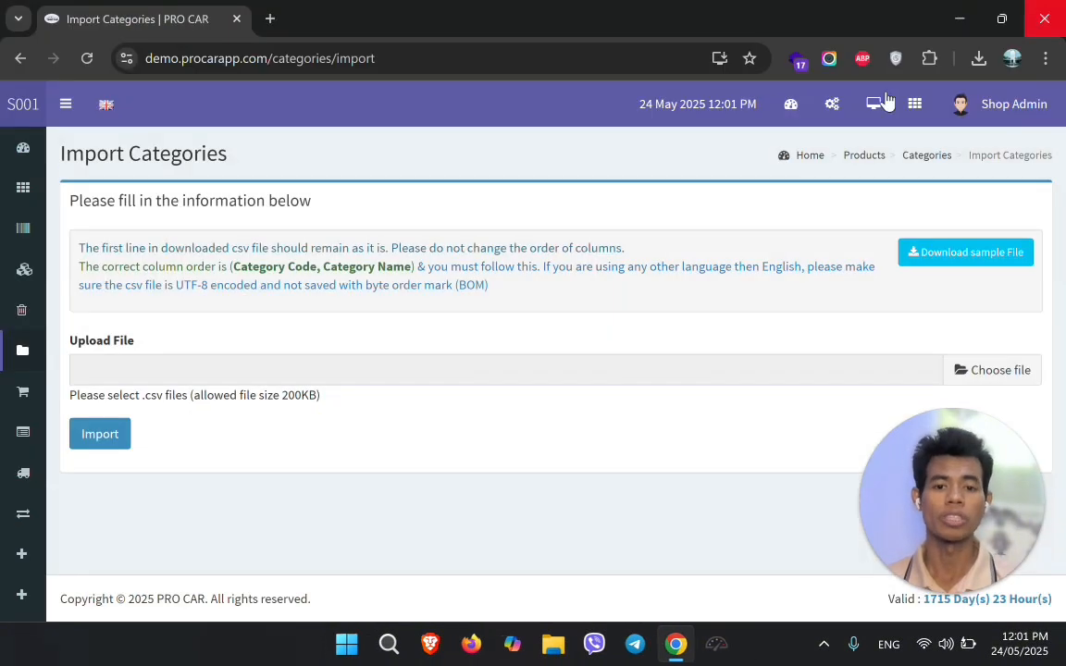
# Import 1_sample_categories.csv from Downloads into PRO CAR
pyautogui.click(963, 372)
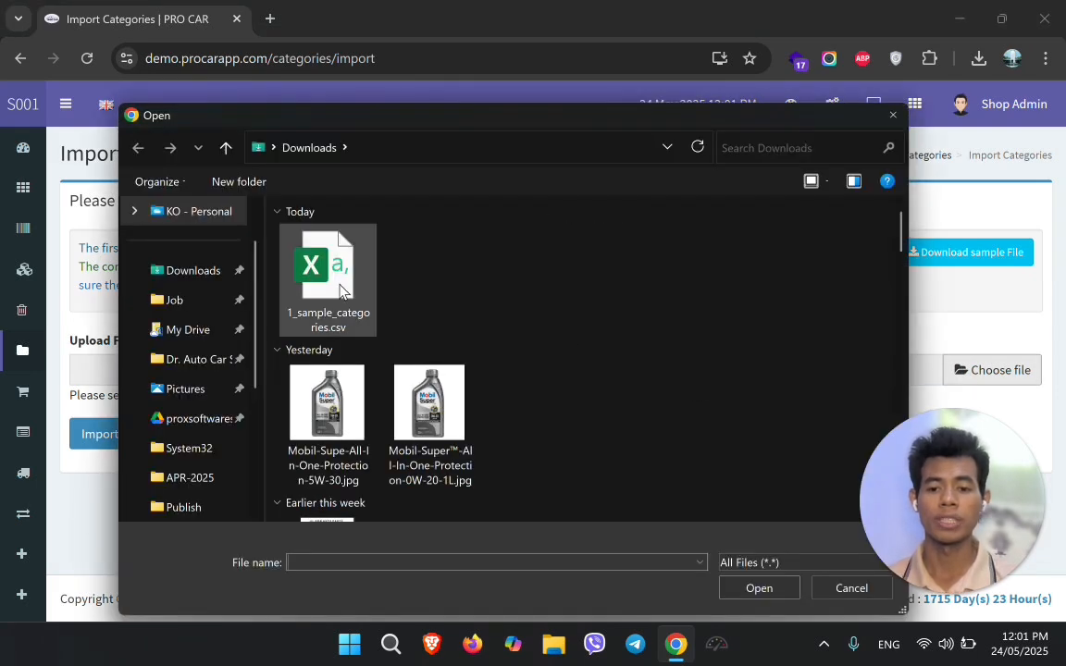
pyautogui.doubleClick(340, 291)
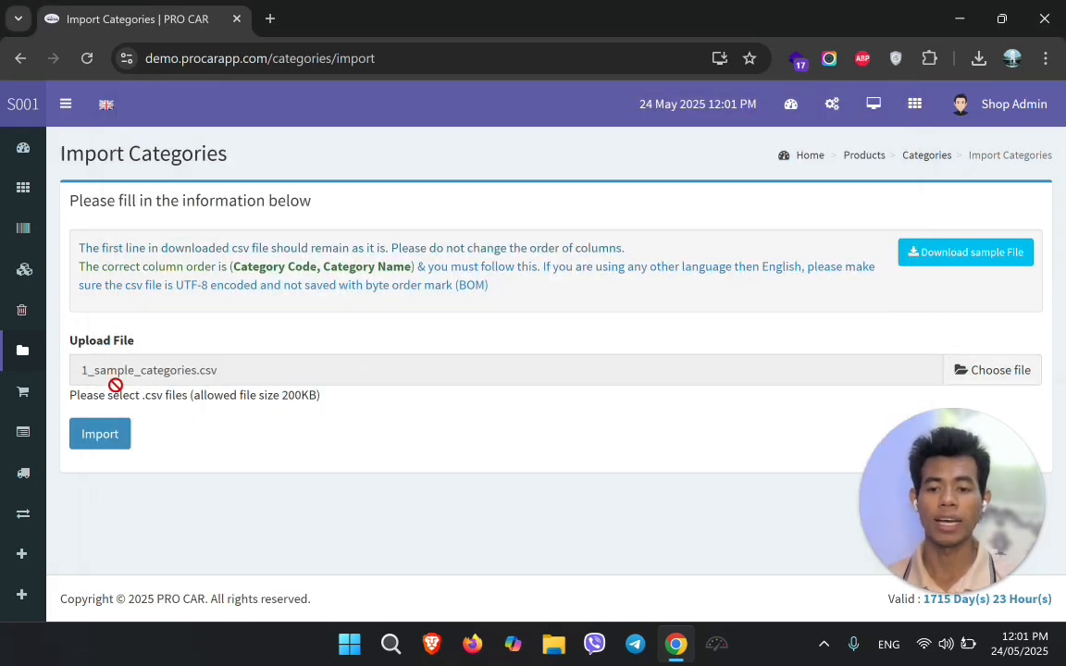
pyautogui.click(117, 443)
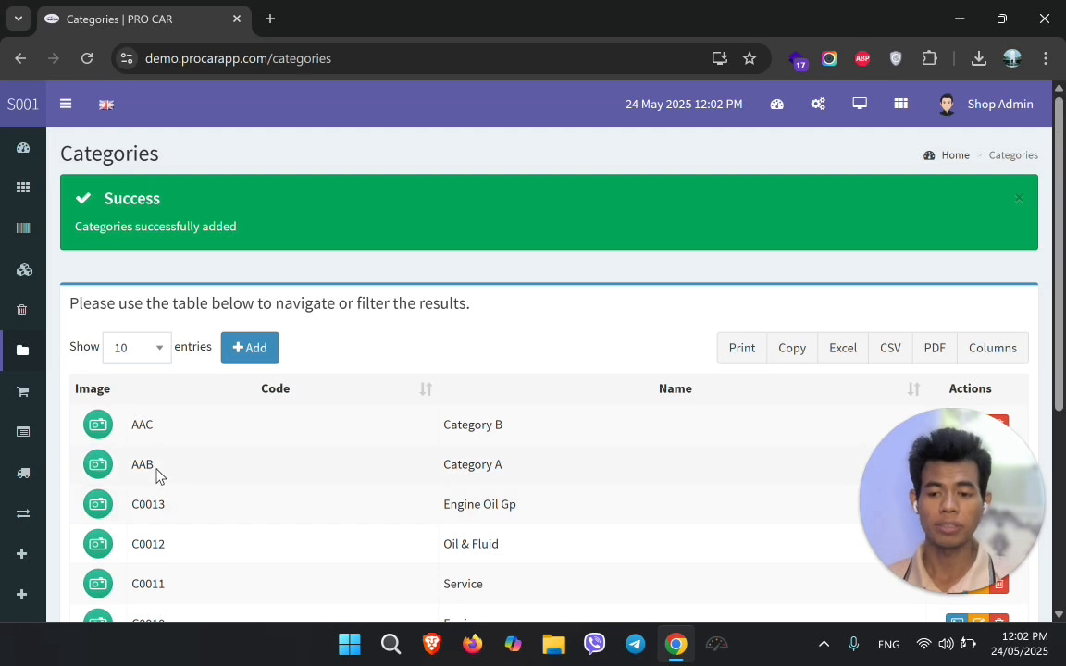
# Highlight the imported AAC and AAB rows in the Categories list
pyautogui.moveTo(157, 470); pyautogui.dragTo(124, 471)
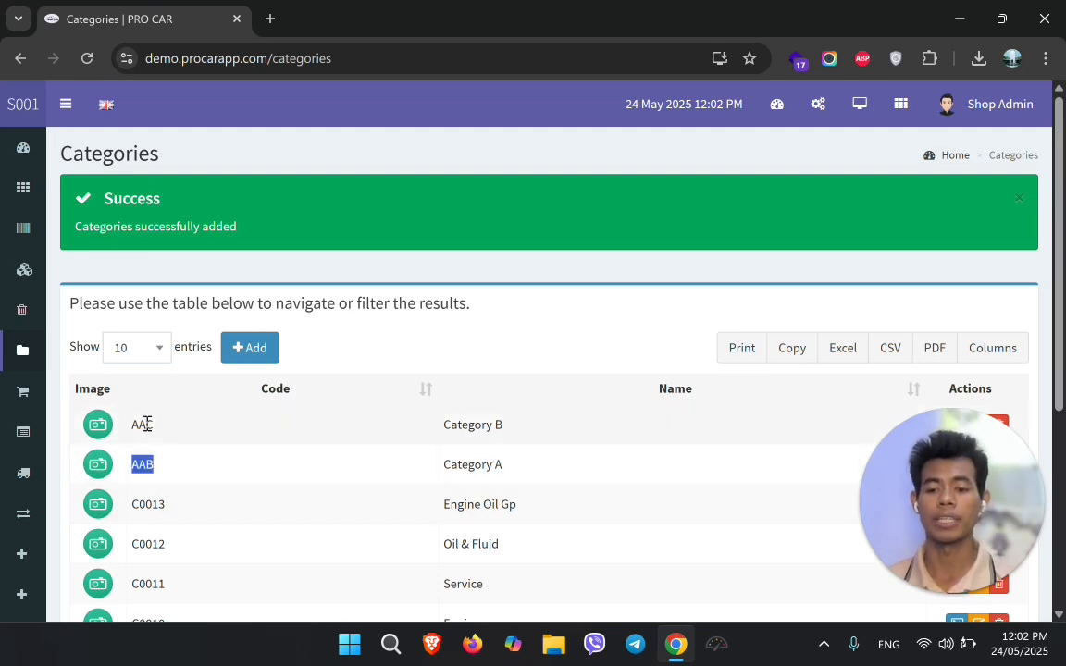
pyautogui.doubleClick(143, 425)
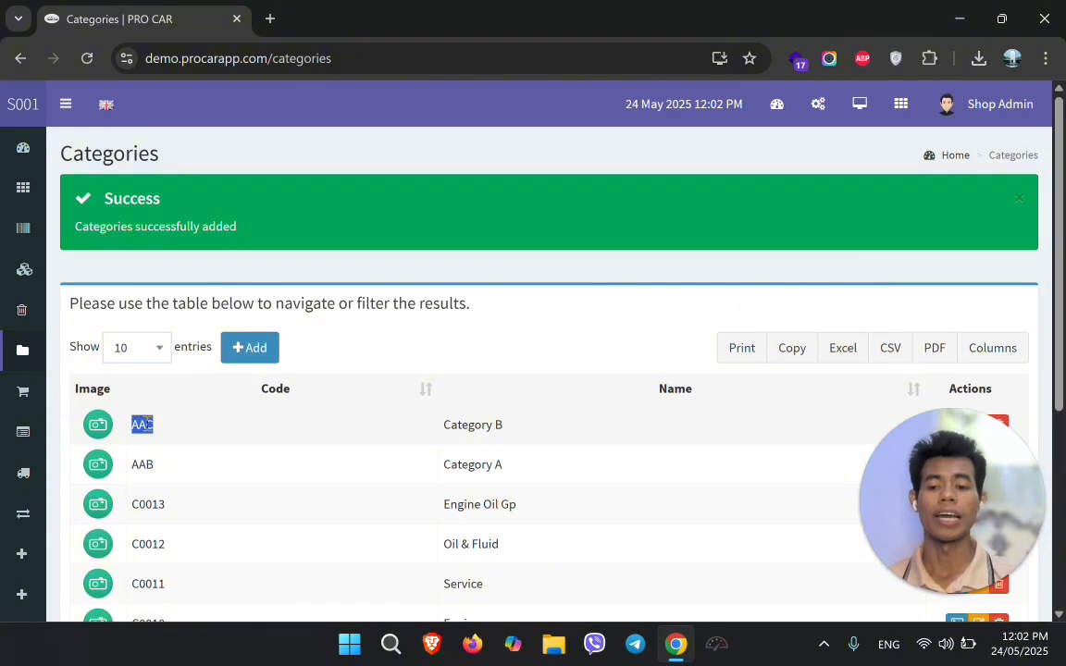
pyautogui.moveTo(160, 469); pyautogui.dragTo(139, 426)
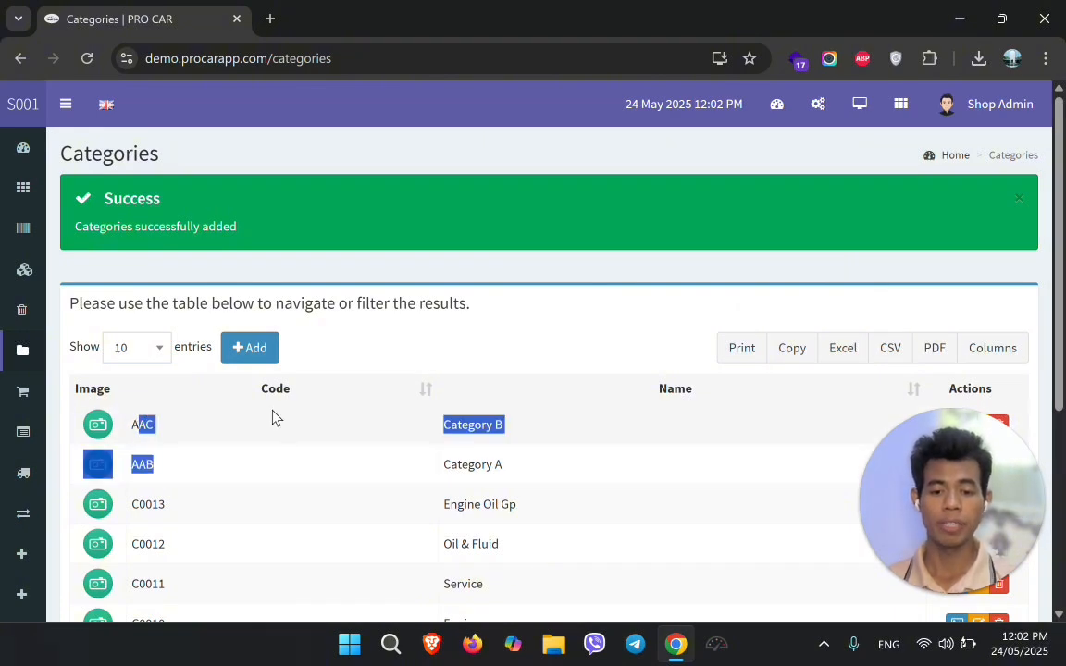
pyautogui.click(511, 458)
pyautogui.moveTo(512, 472); pyautogui.dragTo(2, 424)
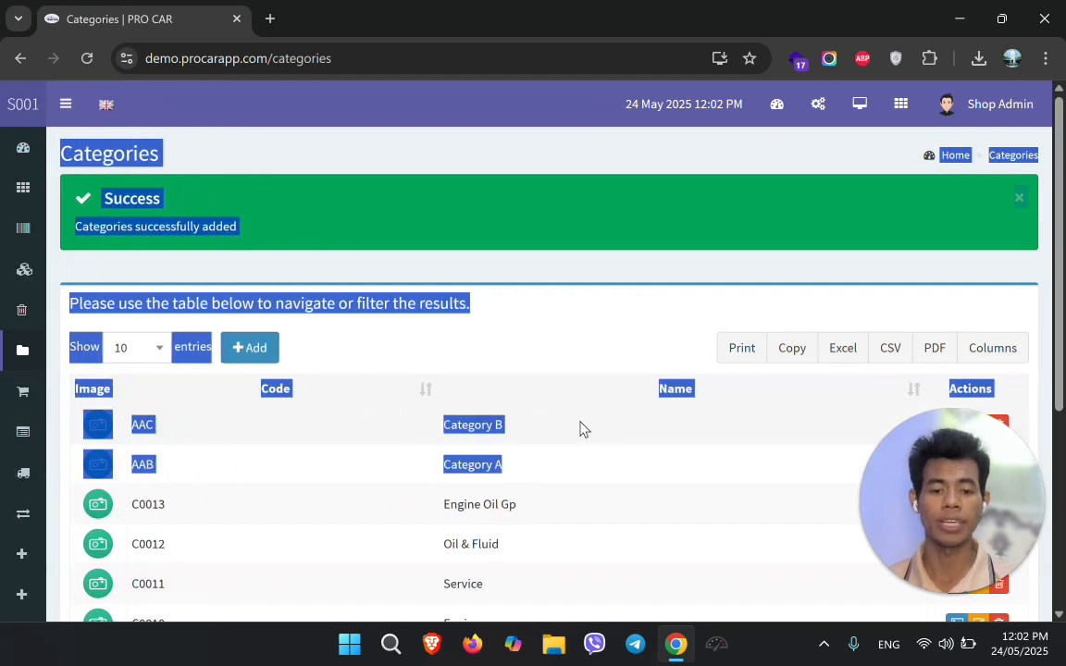
pyautogui.click(577, 429)
pyautogui.scroll(-1, 577, 430)
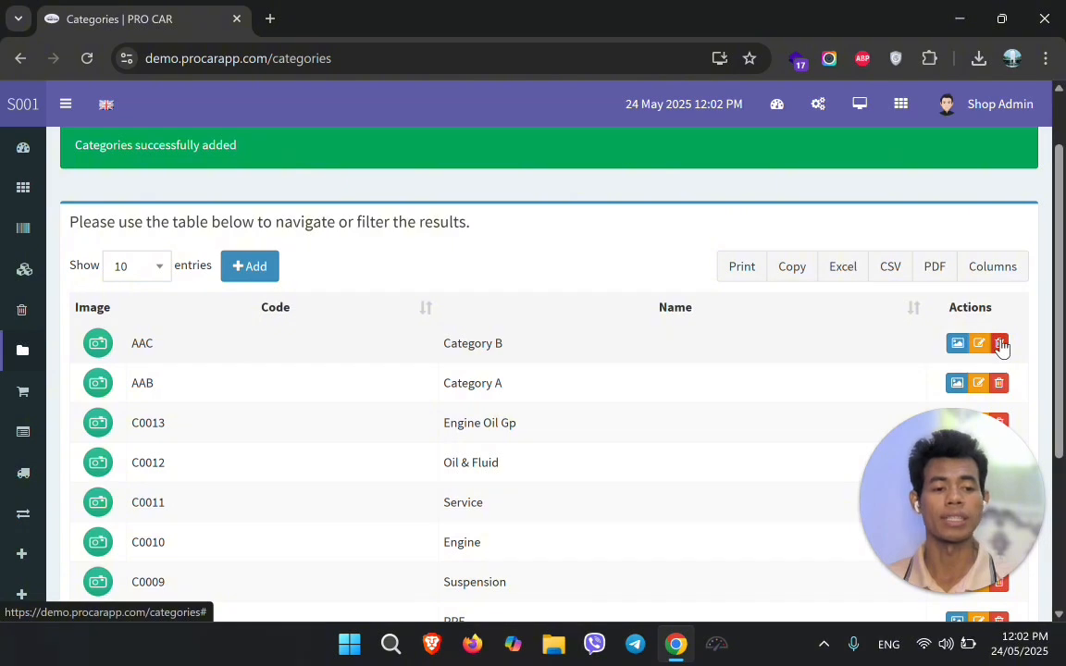
# Delete categories AAC (Category B) and AAB (Category A), confirming each
pyautogui.click(1002, 345)
pyautogui.click(641, 200)
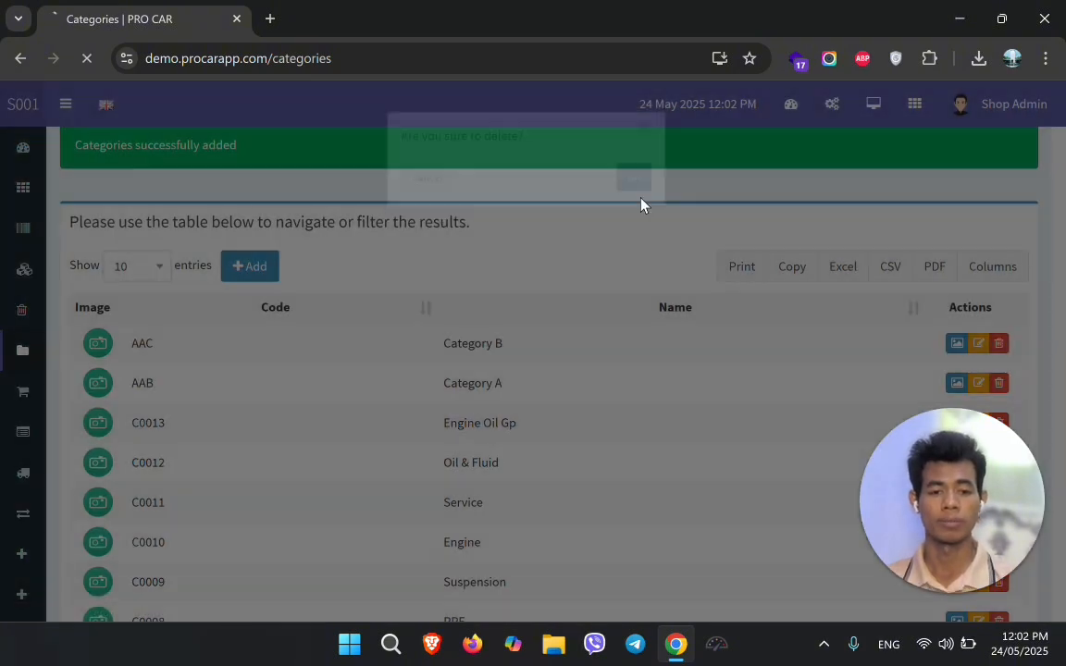
pyautogui.scroll(-2, 972, 326)
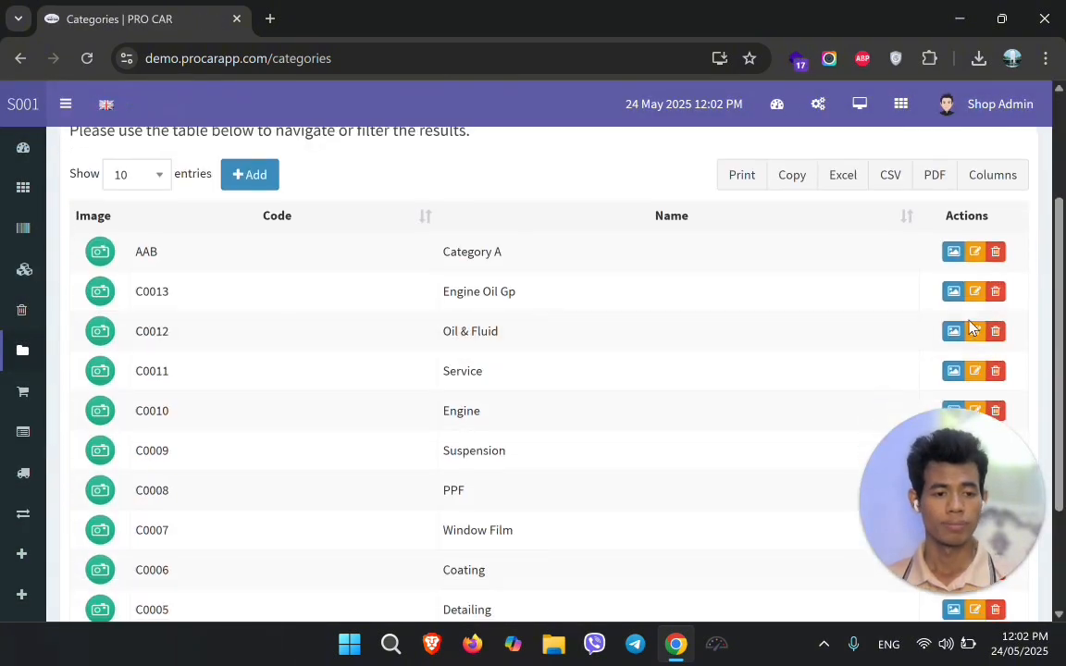
pyautogui.click(997, 254)
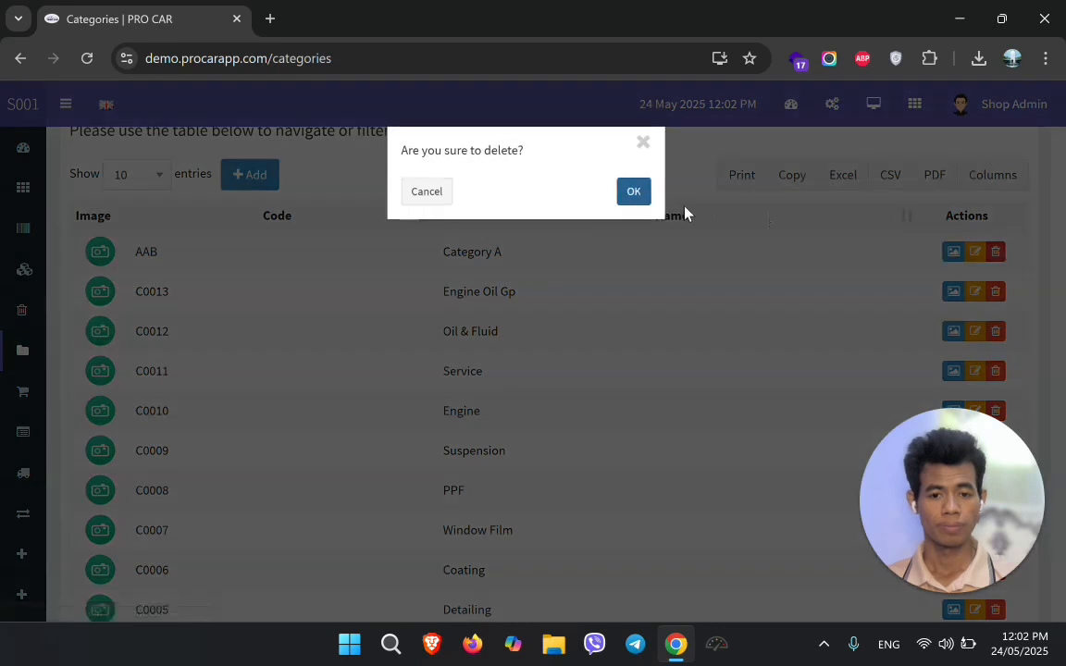
pyautogui.click(638, 198)
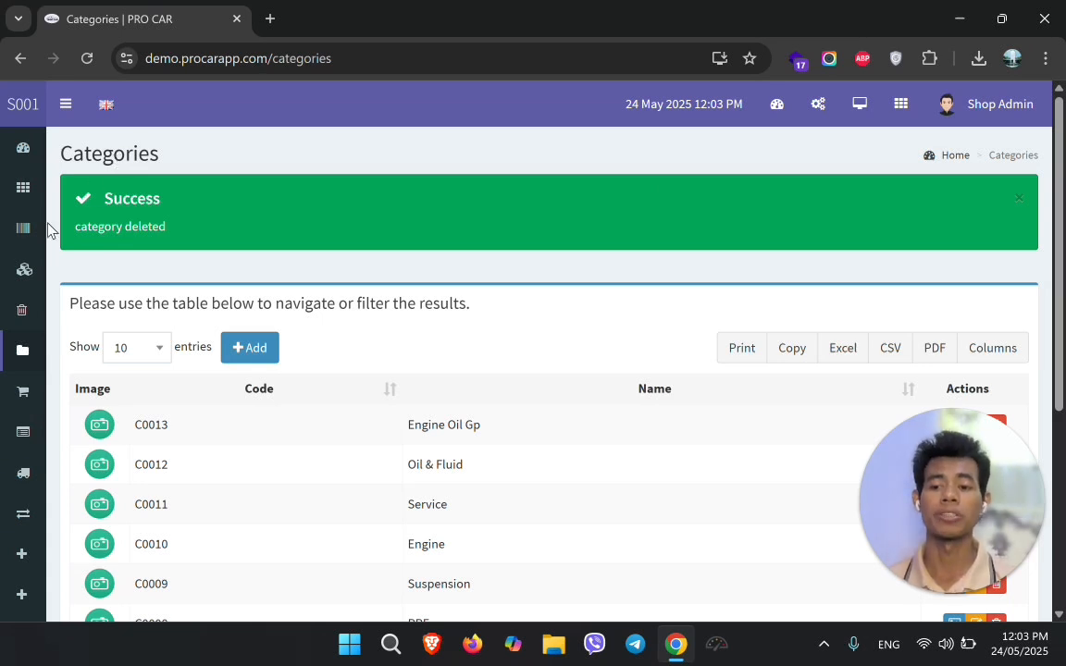
# Open Products > List Products and scroll through the product categories
pyautogui.click(25, 245)
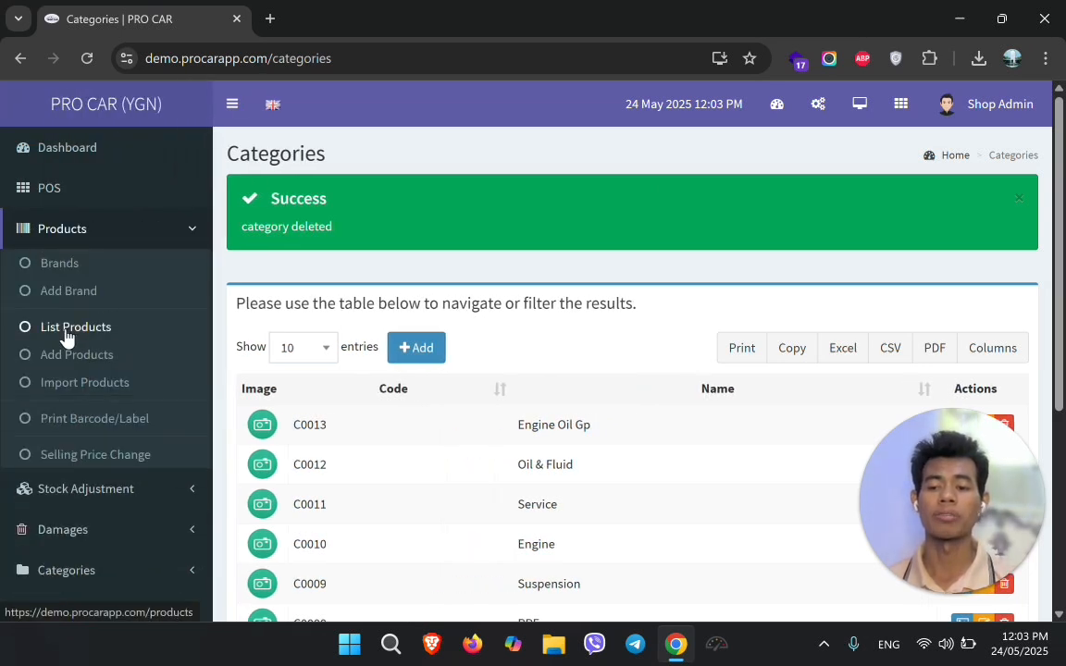
pyautogui.click(67, 329)
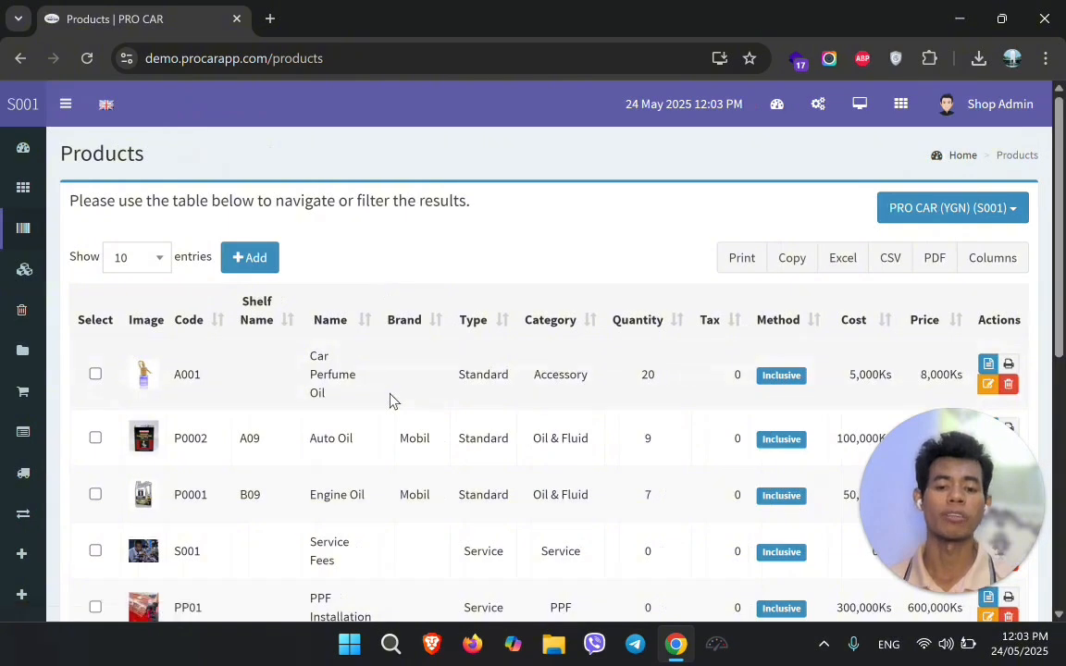
pyautogui.scroll(-1, 418, 374)
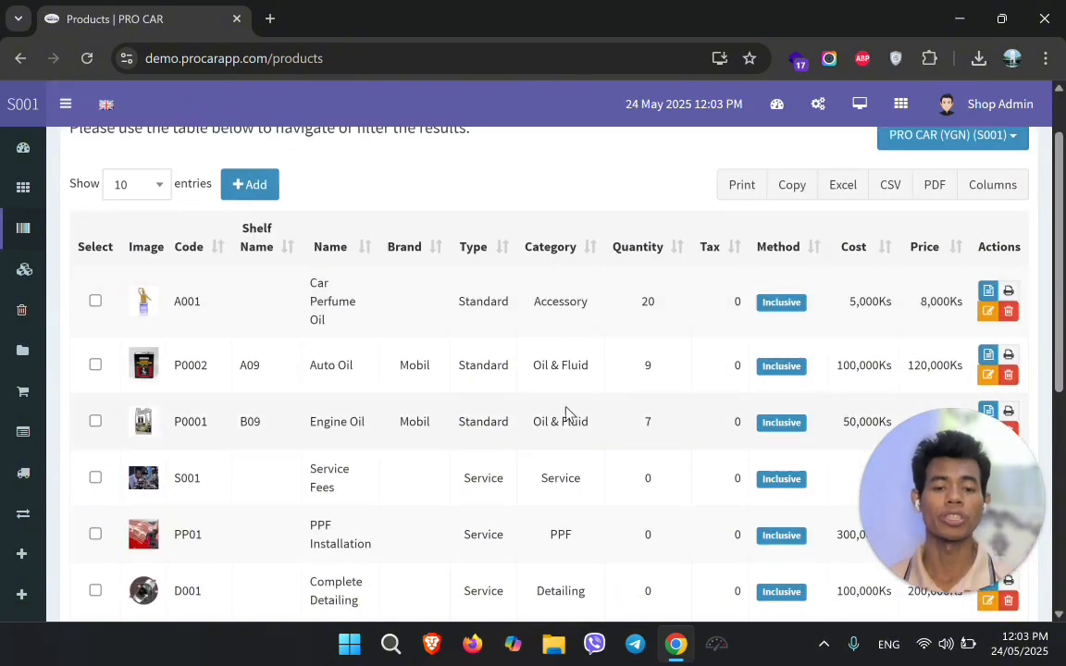
pyautogui.scroll(-1, 566, 417)
pyautogui.scroll(-3, 566, 418)
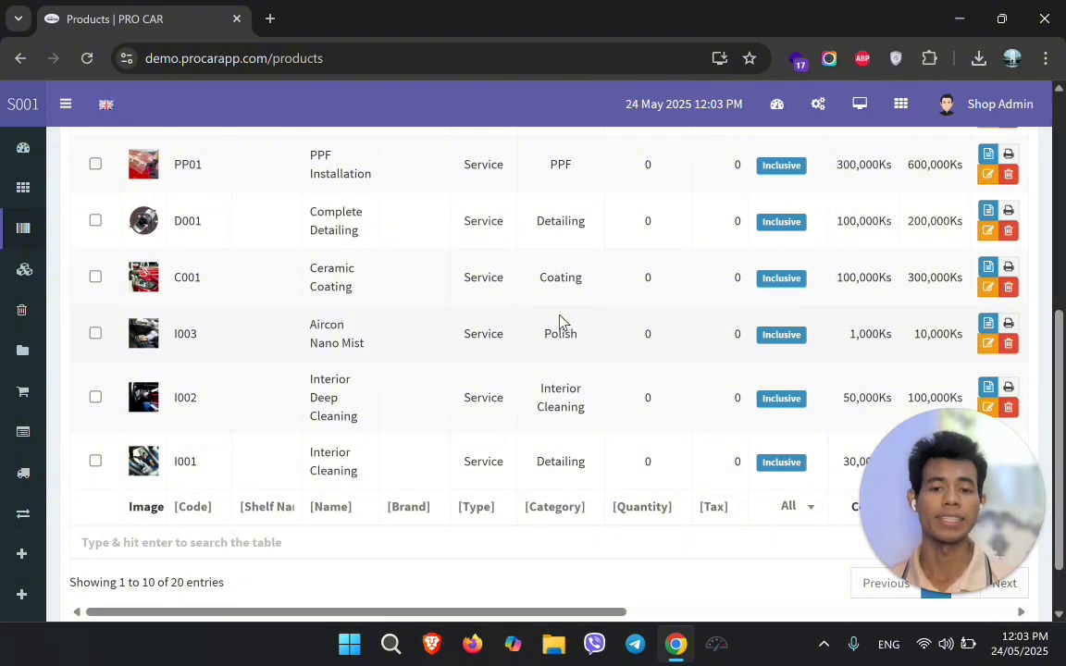
pyautogui.moveTo(24, 453)
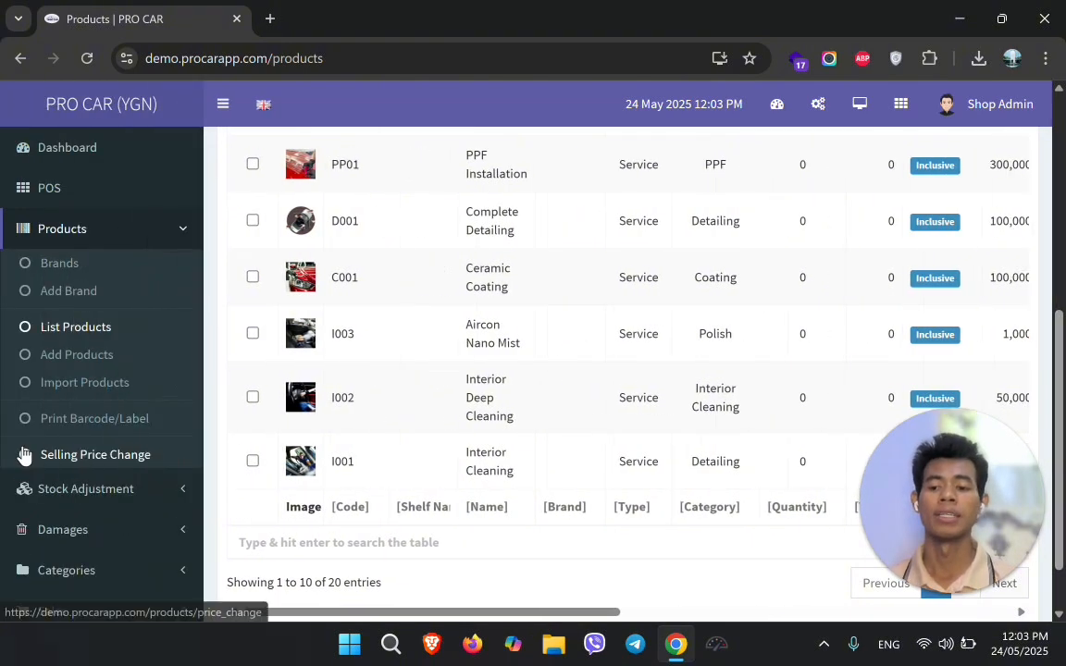
pyautogui.scroll(-3, 24, 452)
pyautogui.scroll(-3, 79, 534)
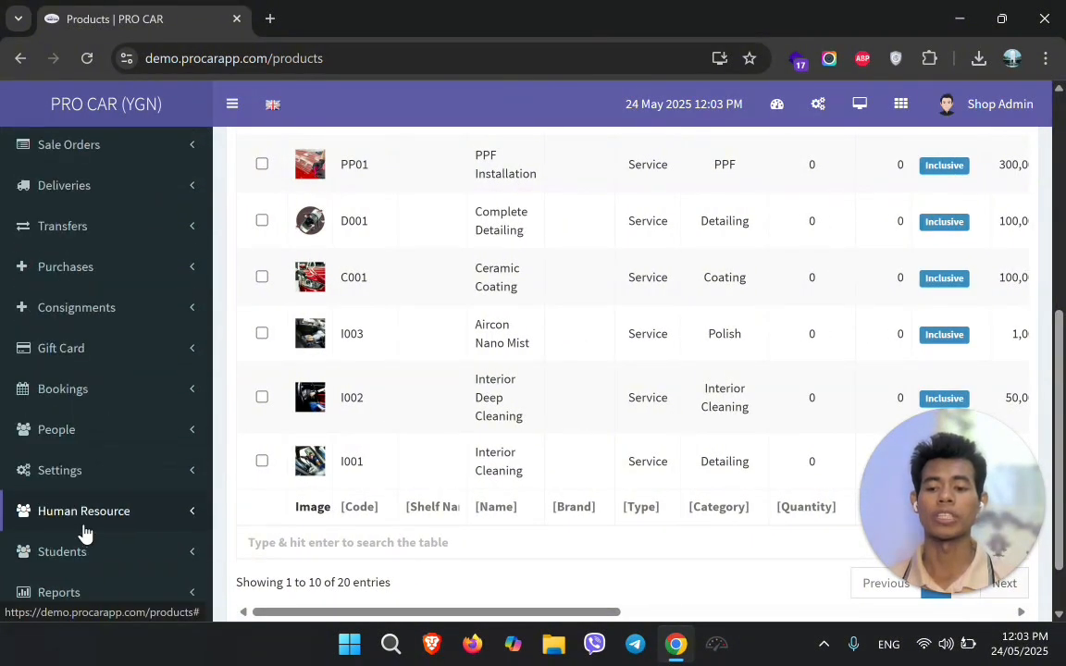
# Open the Sale Category Report from the Reports menu
pyautogui.click(87, 593)
pyautogui.scroll(-5, 86, 600)
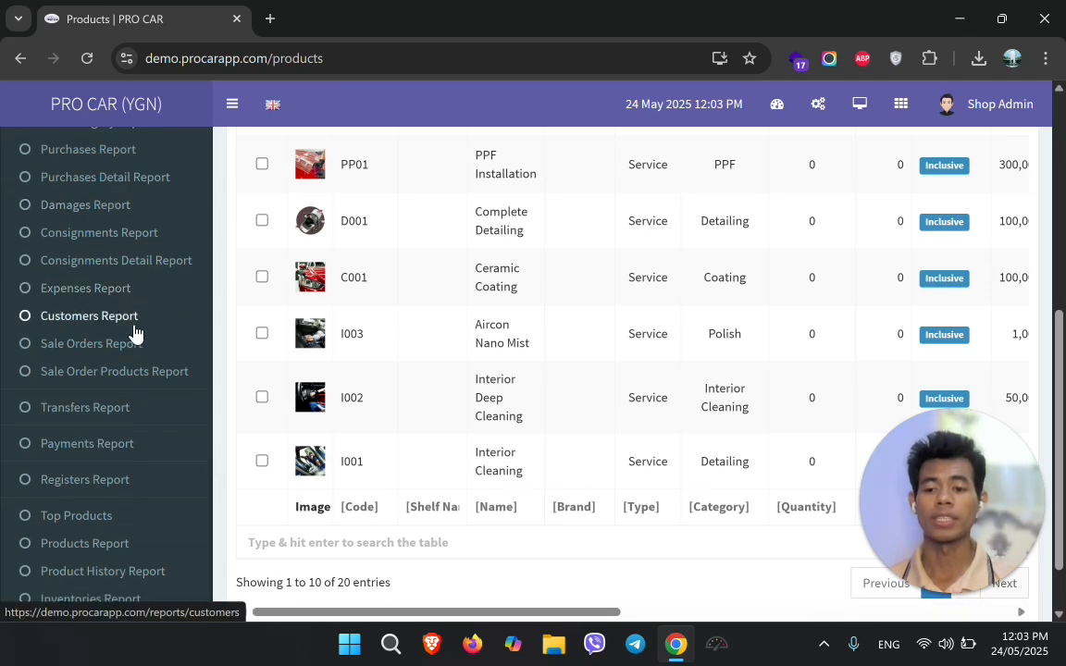
pyautogui.scroll(2, 136, 333)
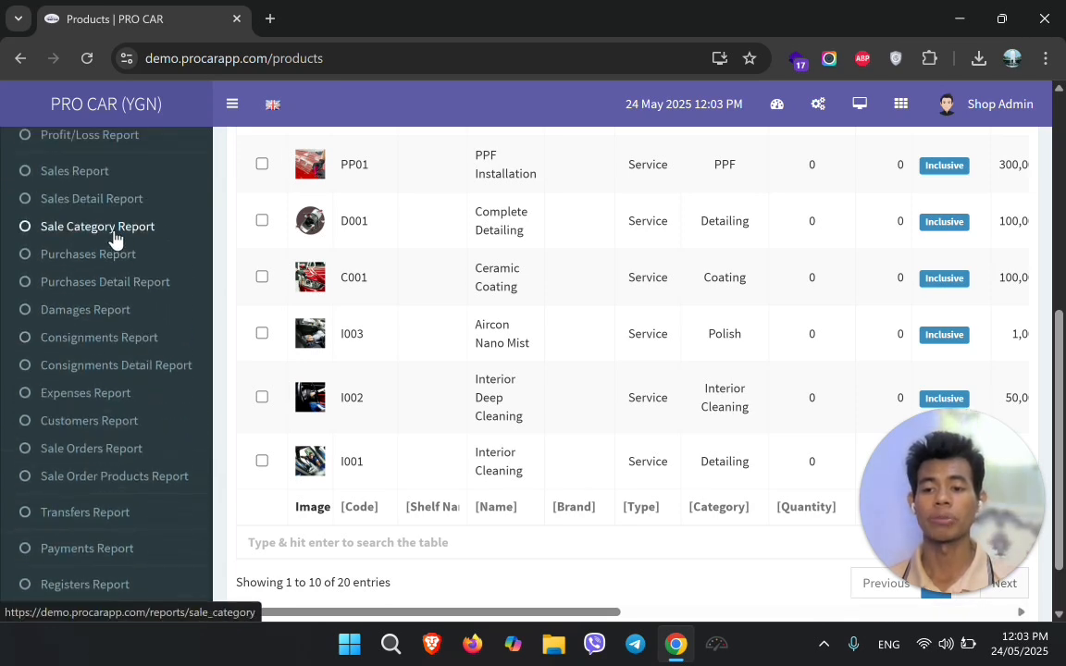
pyautogui.click(110, 228)
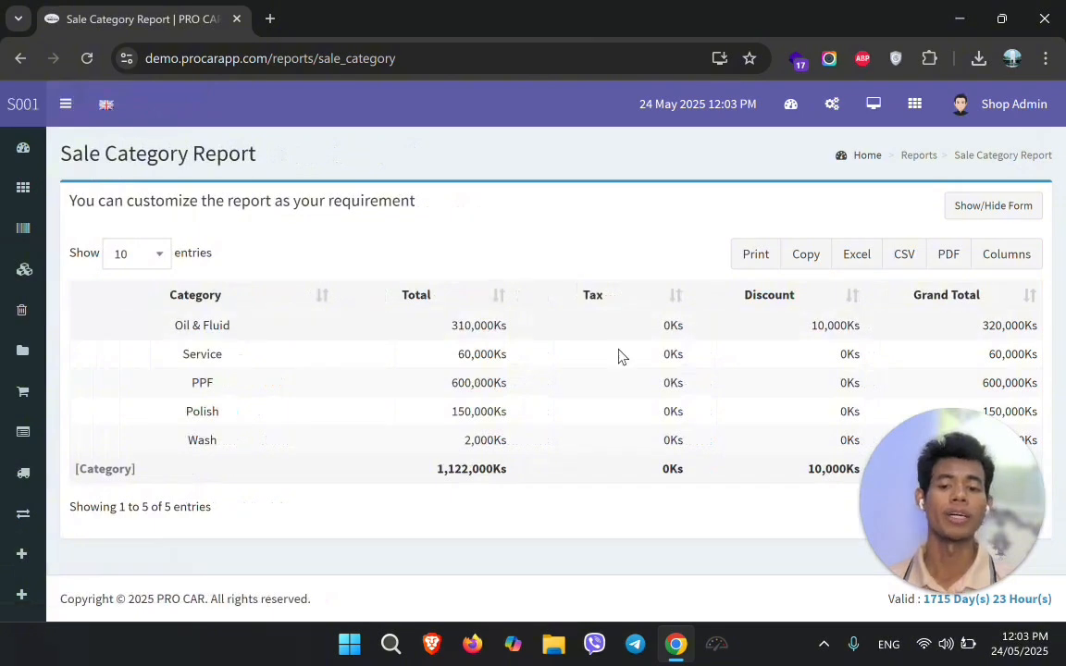
# Toggle the filter form, then sort categories by Grand Total, highest first
pyautogui.click(1002, 213)
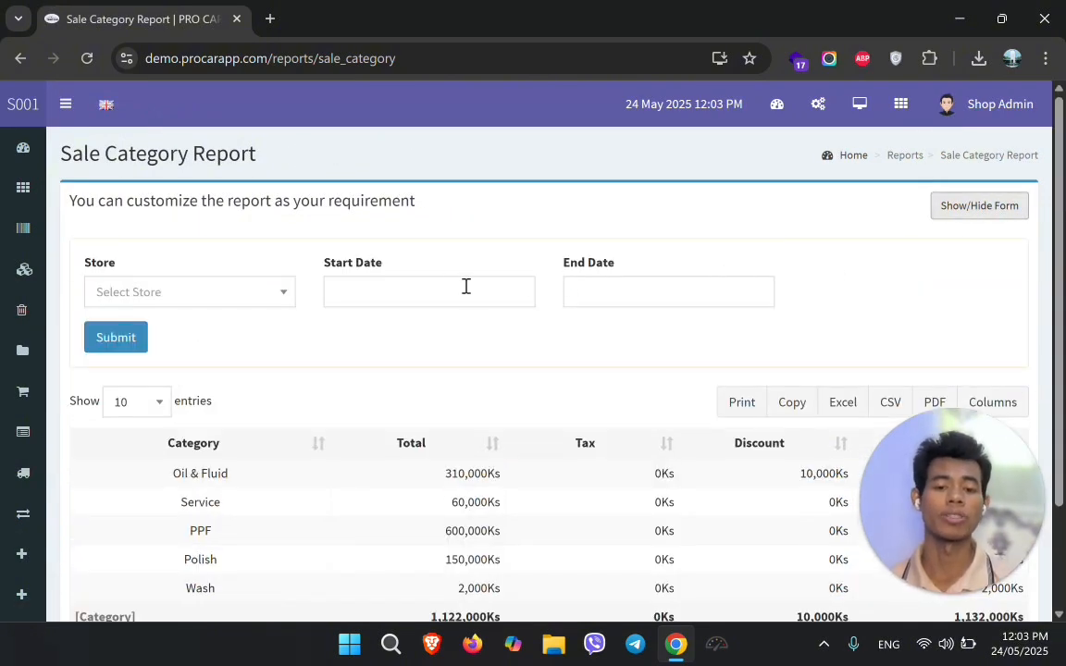
pyautogui.click(1011, 212)
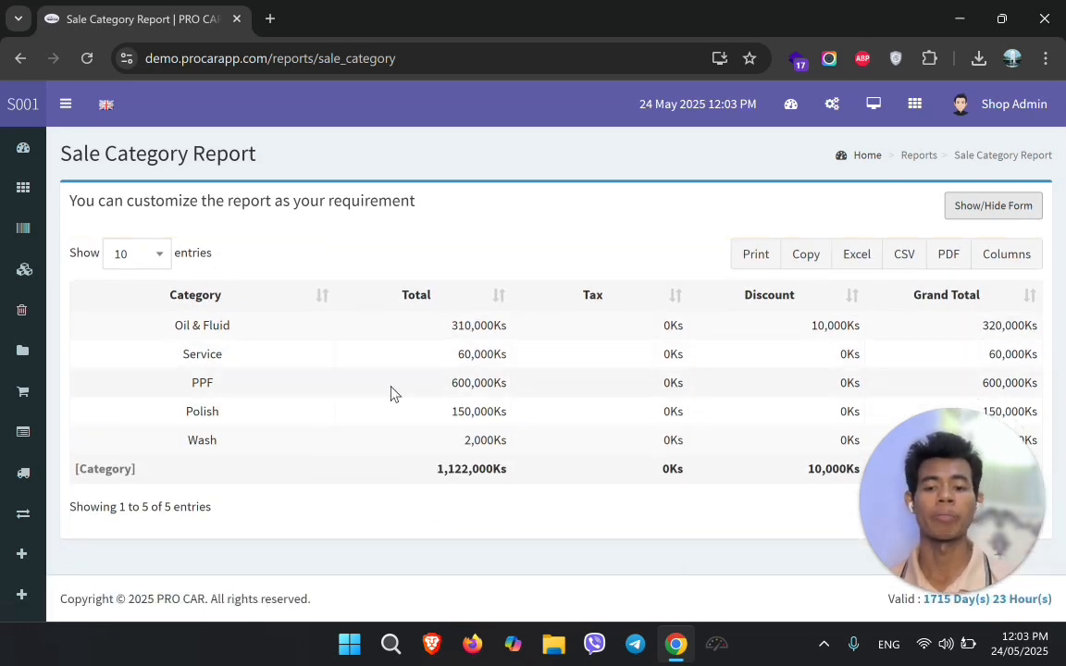
pyautogui.click(935, 301)
pyautogui.click(936, 306)
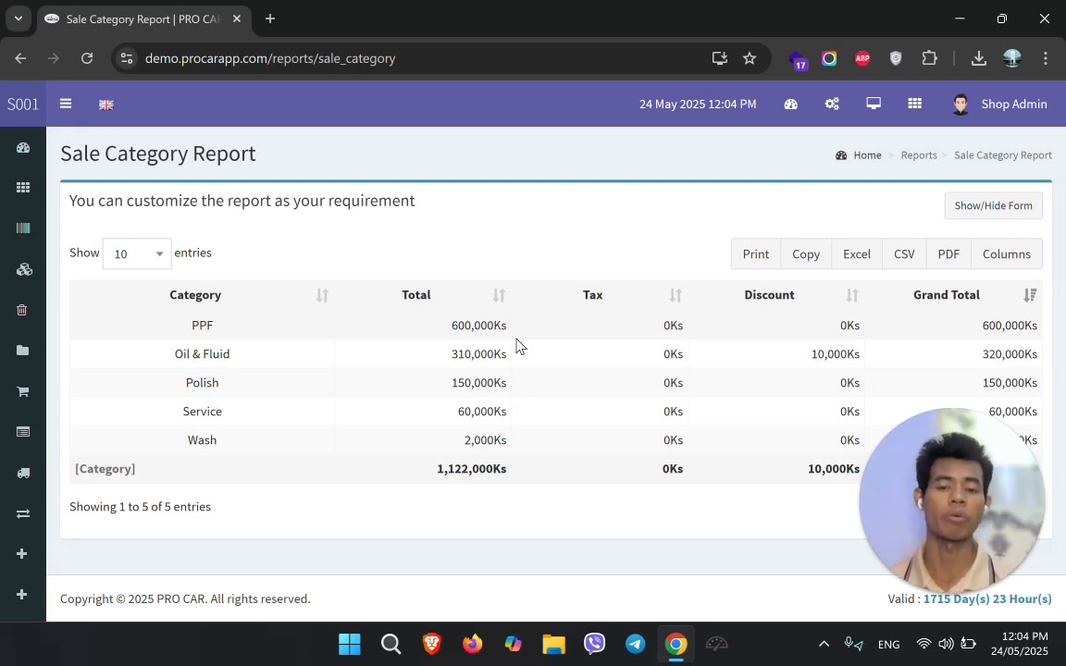
pyautogui.click(963, 209)
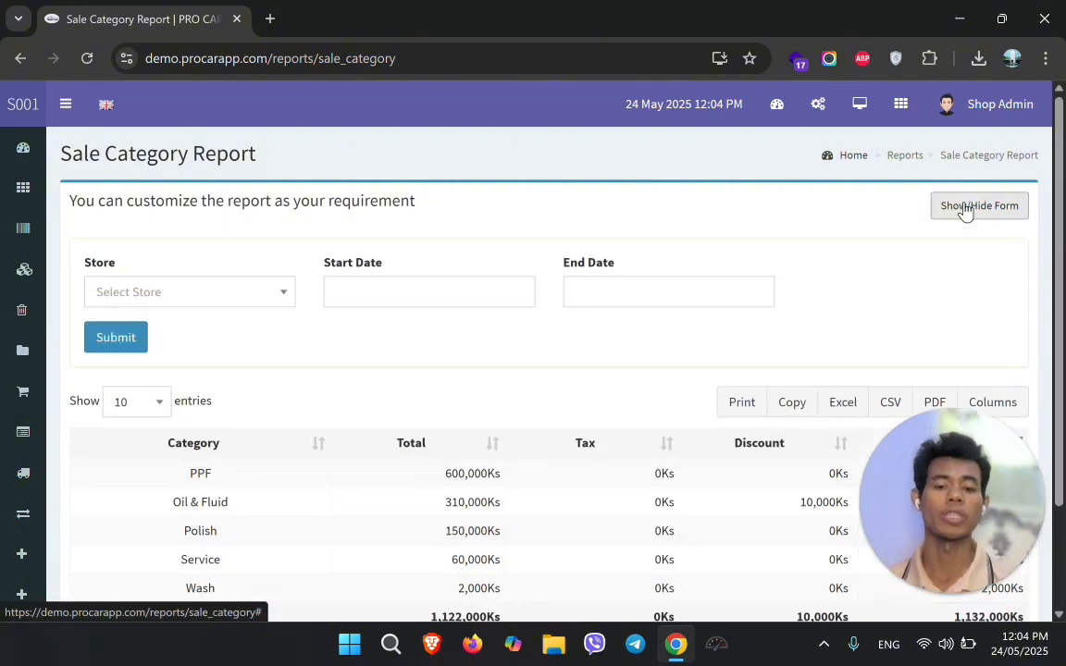
pyautogui.click(385, 288)
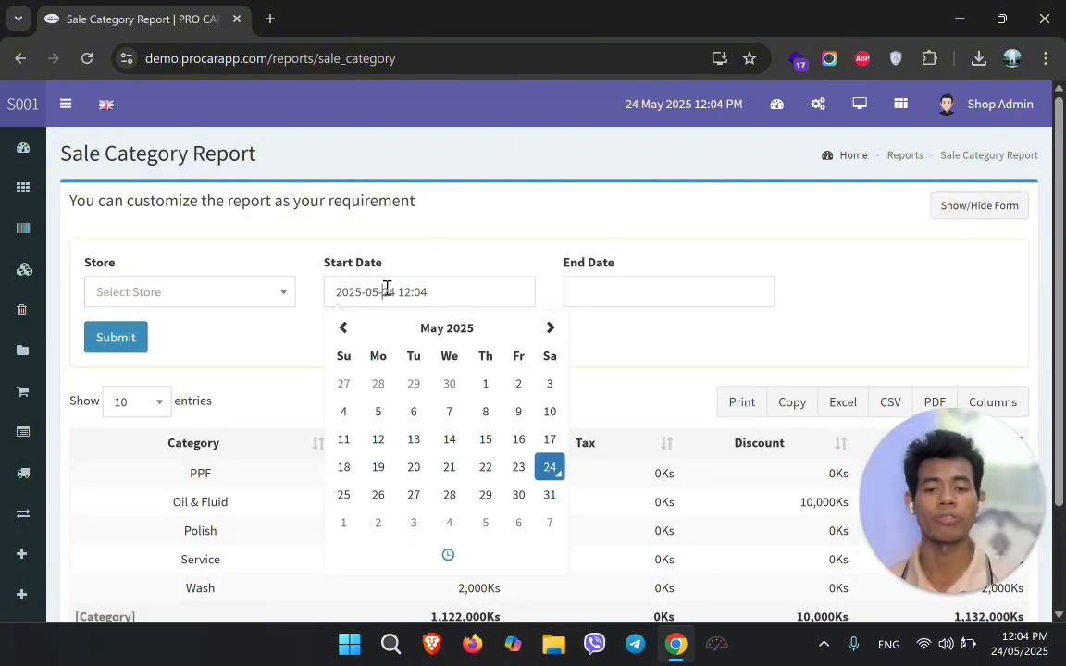
pyautogui.click(486, 385)
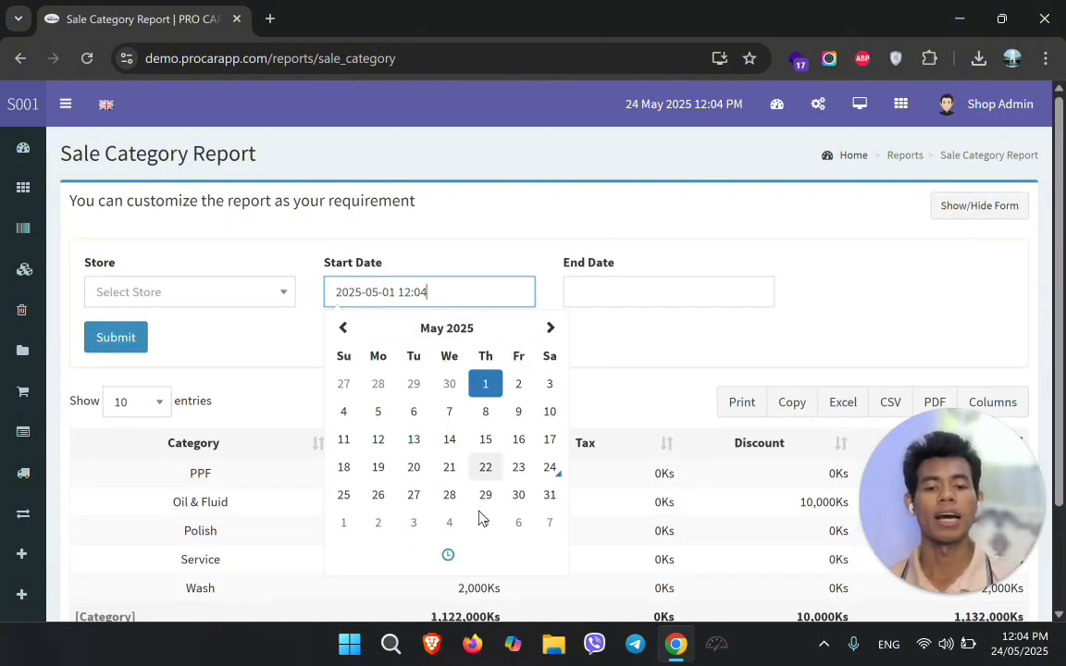
pyautogui.click(444, 556)
pyautogui.click(378, 470)
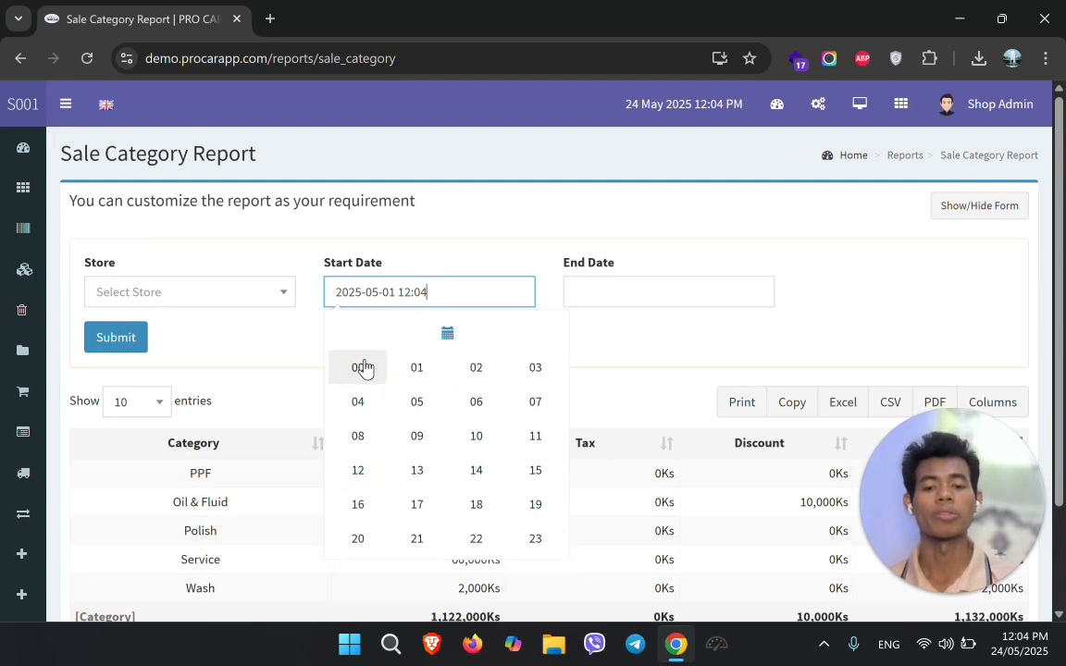
pyautogui.click(362, 368)
pyautogui.click(518, 454)
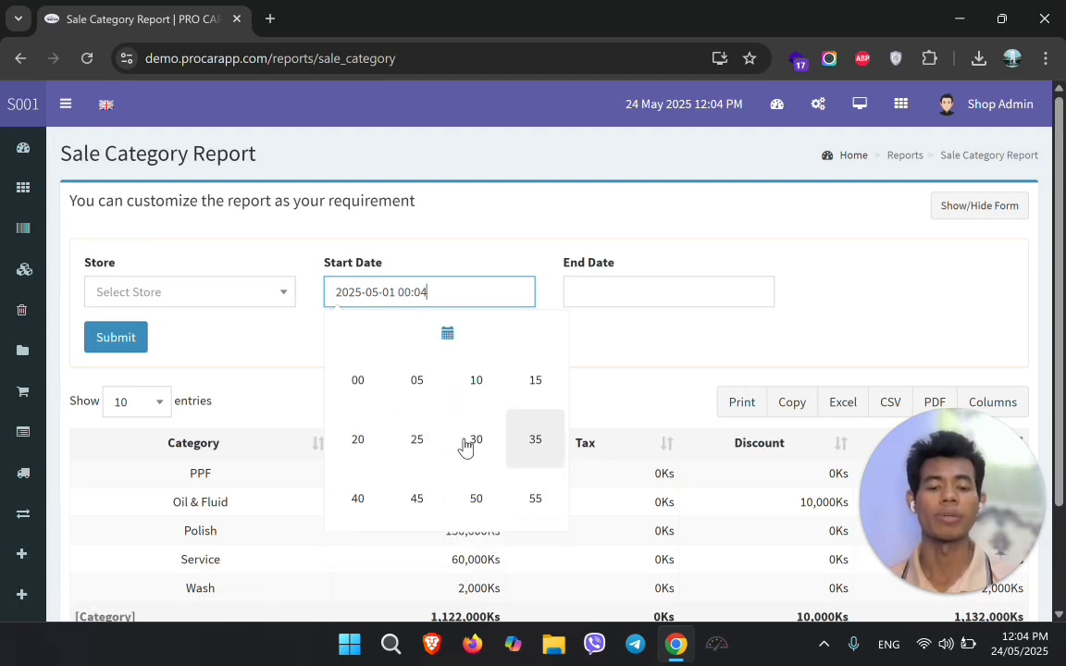
pyautogui.click(372, 398)
pyautogui.click(632, 293)
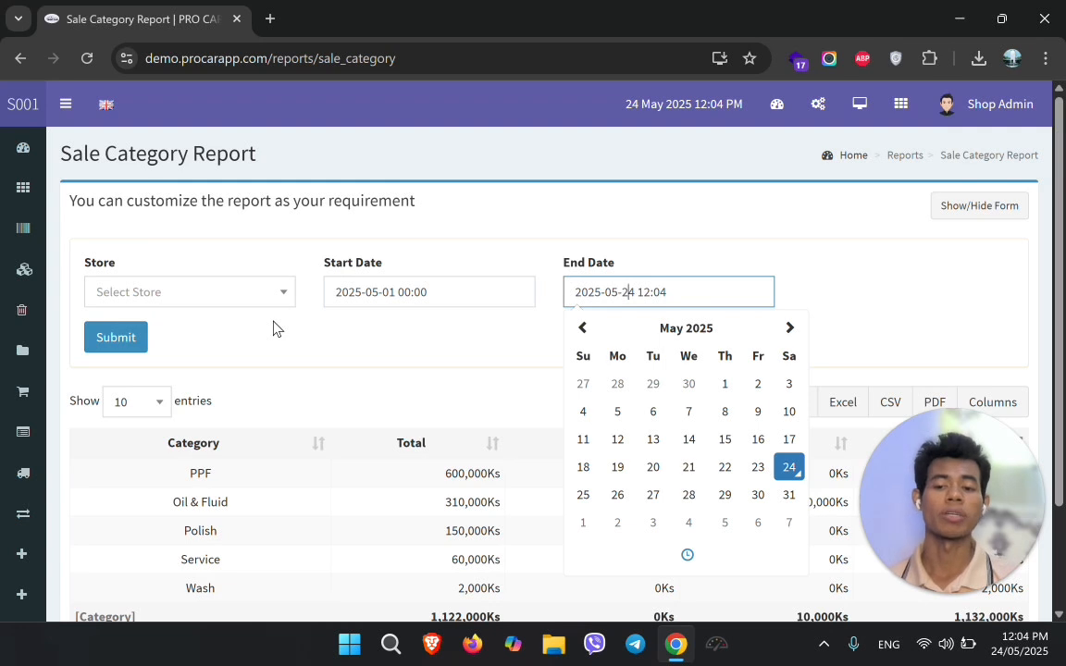
pyautogui.click(24, 148)
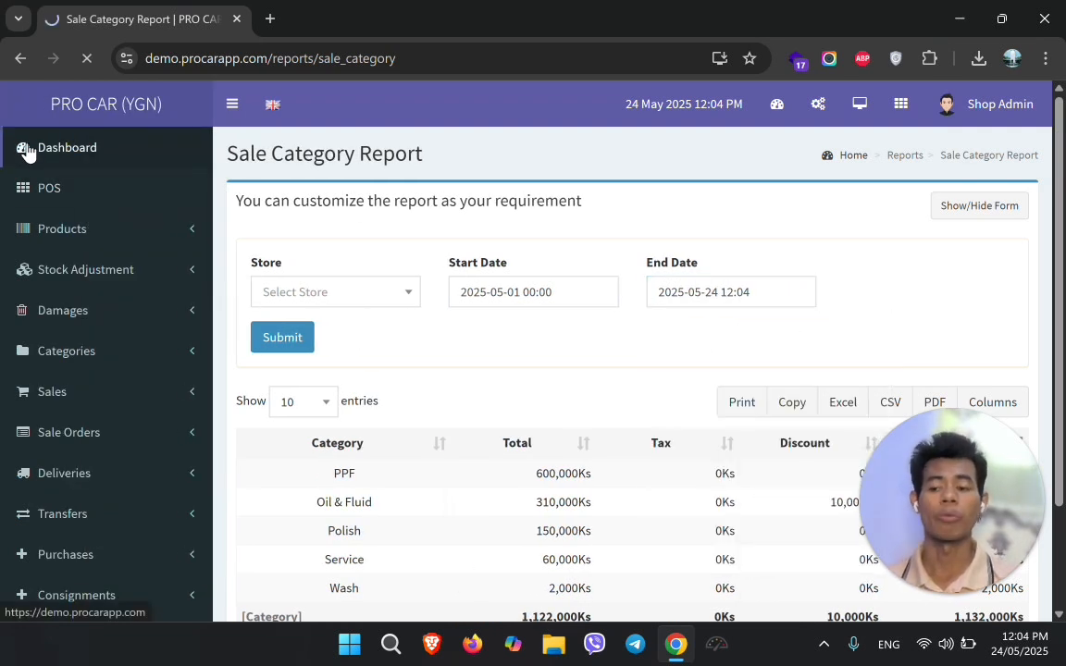